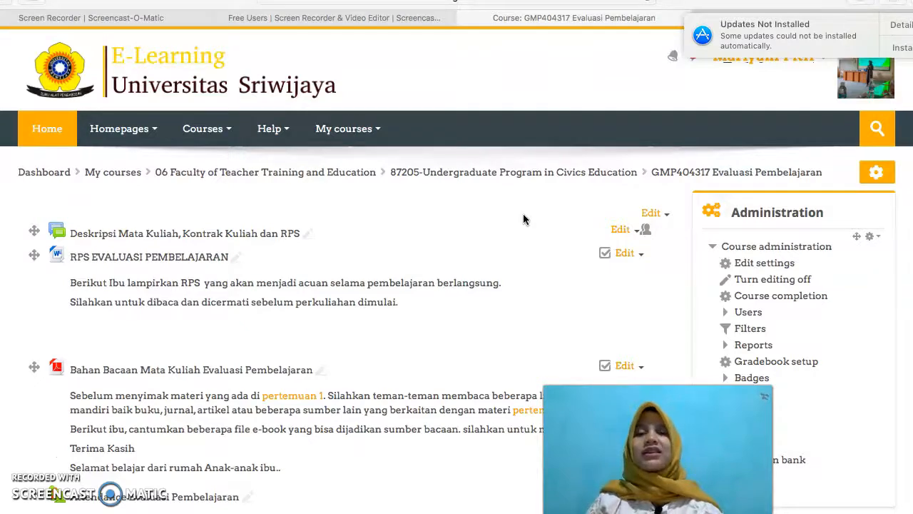
pyautogui.scroll(-1, 522, 219)
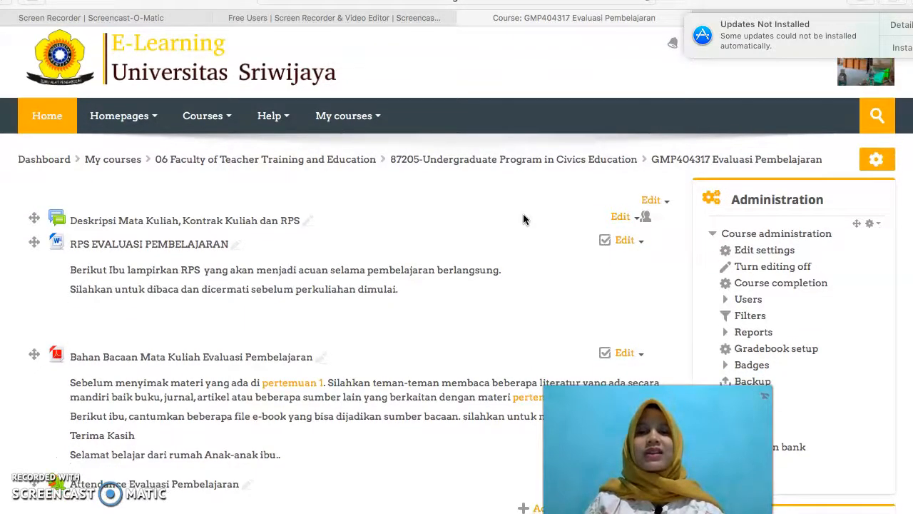
pyautogui.scroll(1, 523, 219)
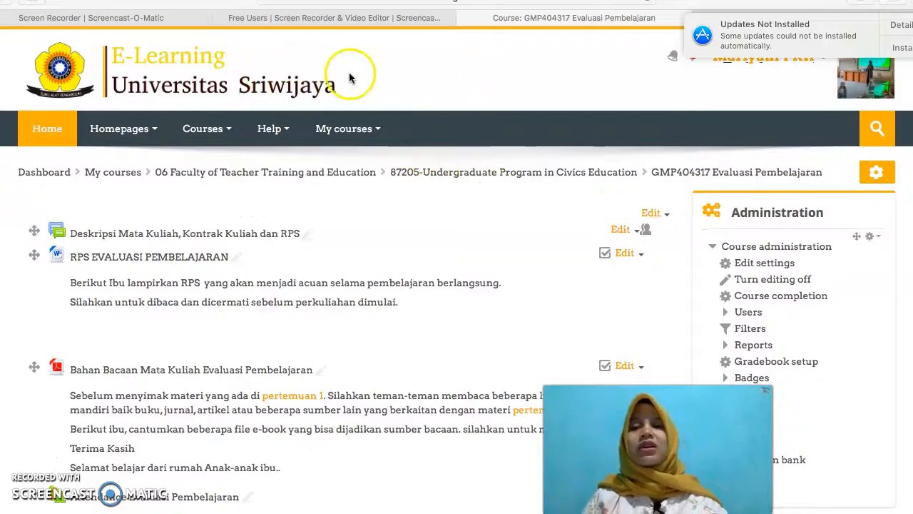
pyautogui.click(395, 85)
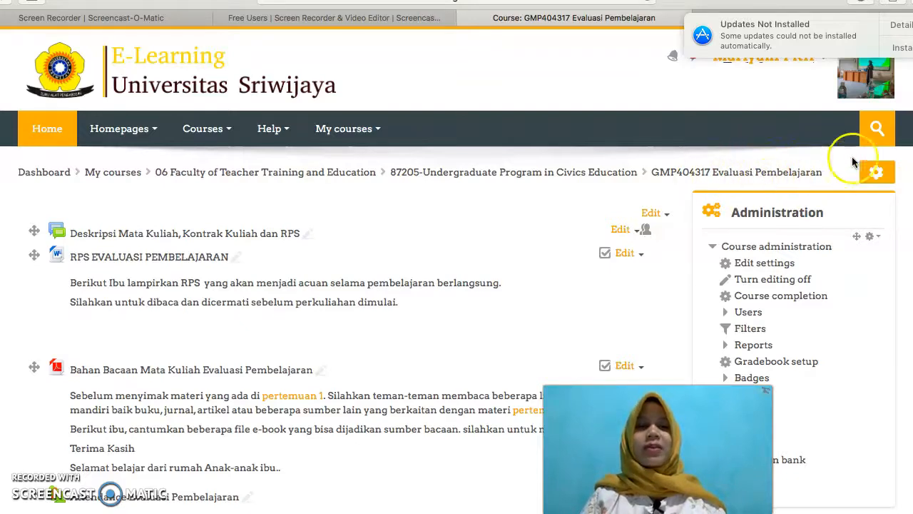
pyautogui.scroll(-3, 353, 300)
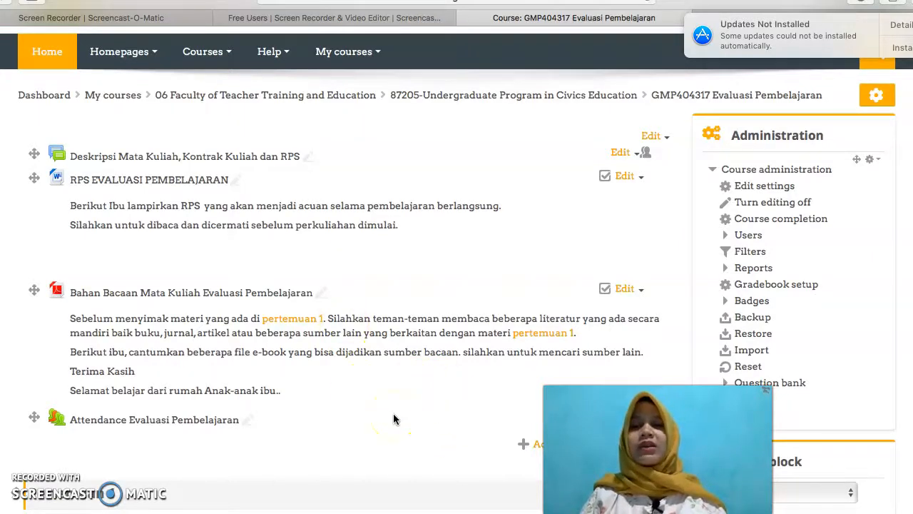
pyautogui.scroll(1, 393, 418)
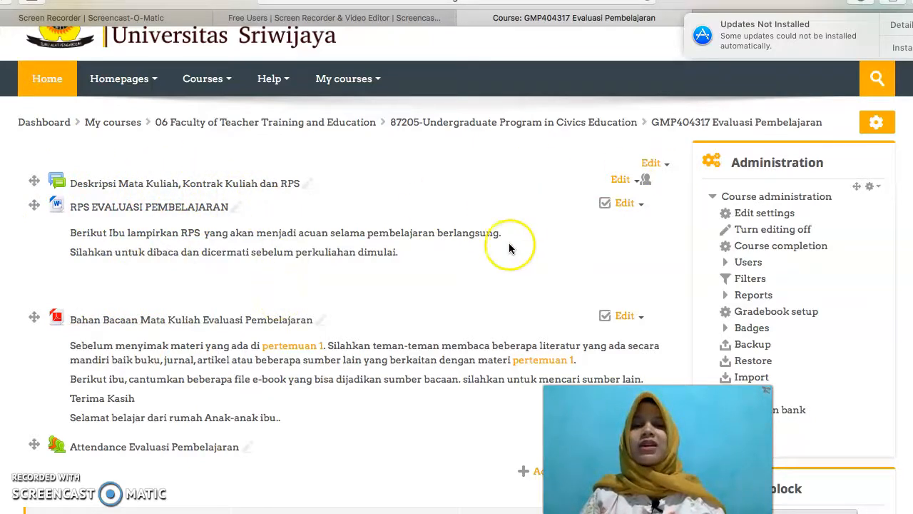
# Step: Turn editing off for the Evaluasi Pembelajaran course and review how its opening resources and Pertemuan 1 appear
pyautogui.click(876, 123)
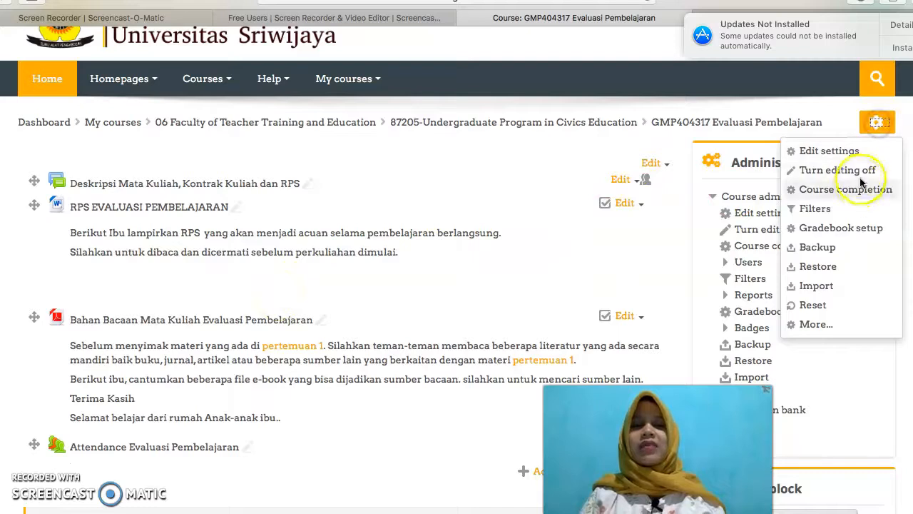
pyautogui.click(838, 170)
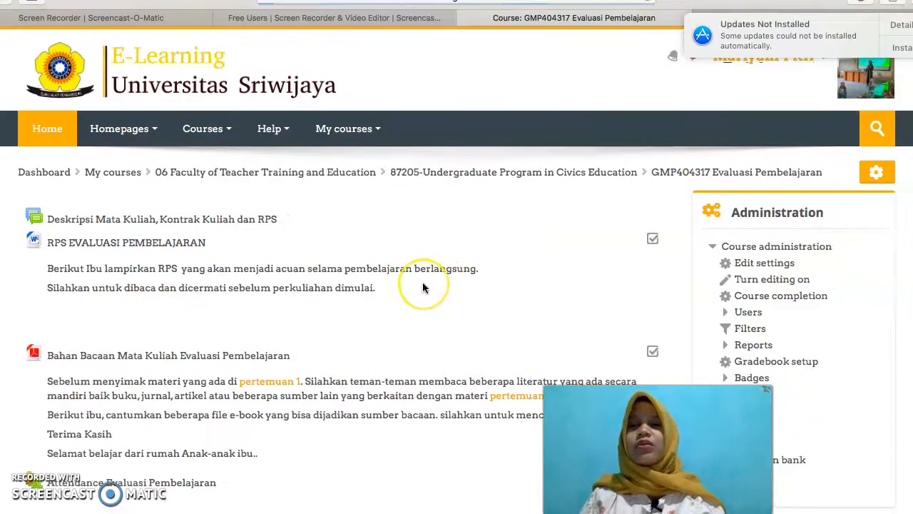
pyautogui.scroll(-1, 423, 287)
pyautogui.scroll(-4, 423, 288)
pyautogui.scroll(4, 423, 288)
pyautogui.scroll(-3, 423, 287)
pyautogui.scroll(-2, 423, 287)
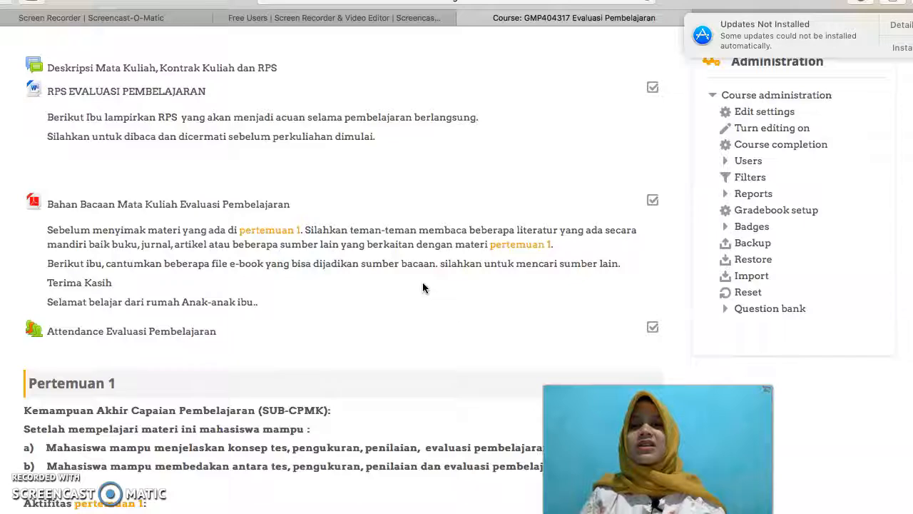
pyautogui.scroll(3, 422, 287)
pyautogui.scroll(1, 423, 288)
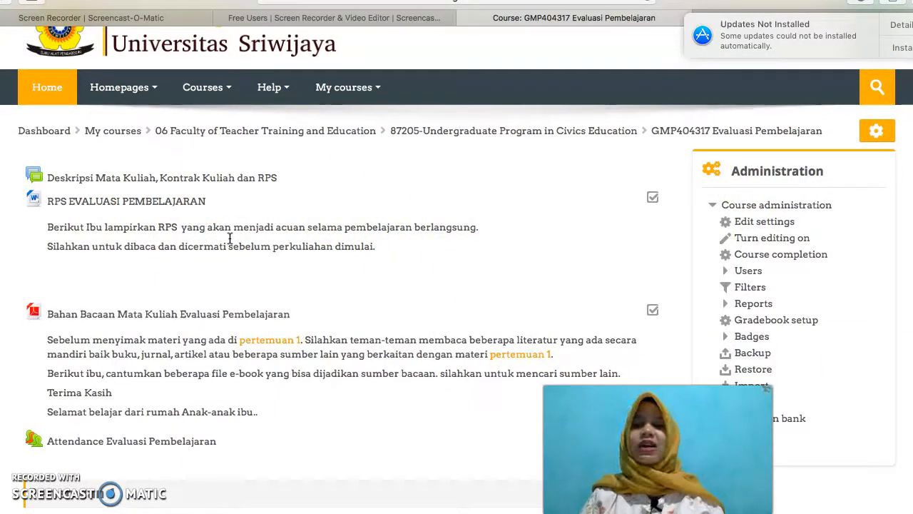
pyautogui.scroll(-3, 230, 238)
pyautogui.scroll(3, 231, 238)
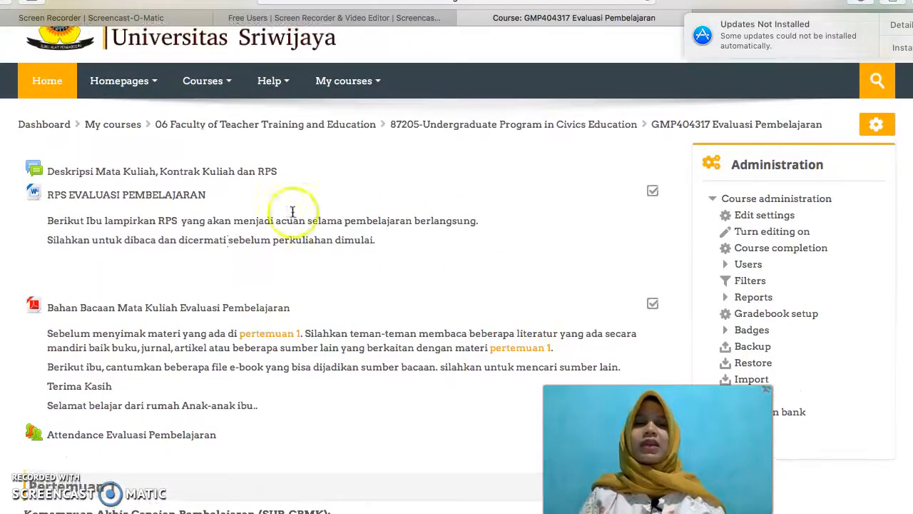
# Step: Turn editing back on for the Evaluasi Pembelajaran course and check the editing controls of the opening section
pyautogui.click(875, 126)
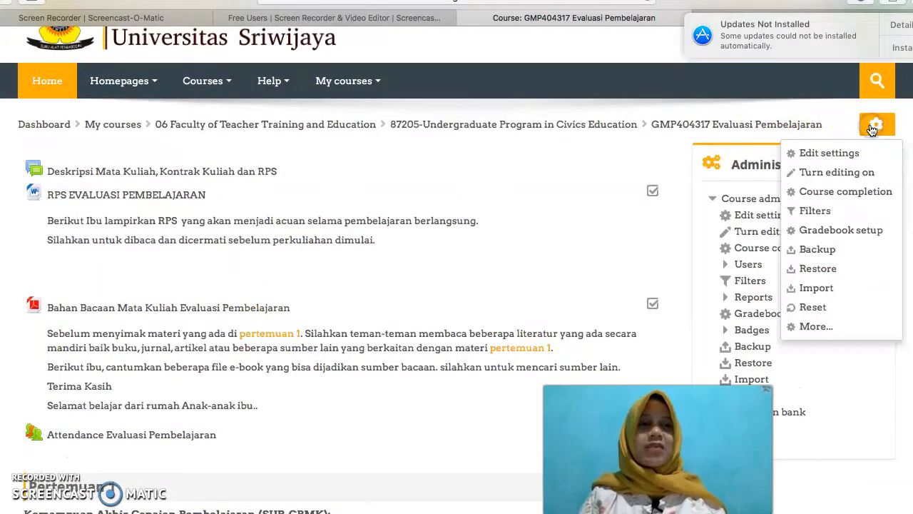
pyautogui.click(843, 180)
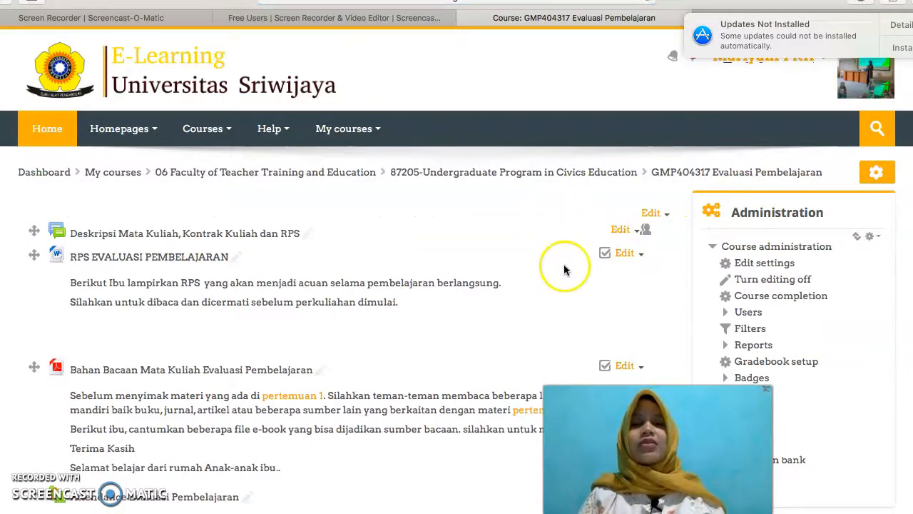
pyautogui.scroll(-3, 600, 263)
pyautogui.scroll(-1, 600, 263)
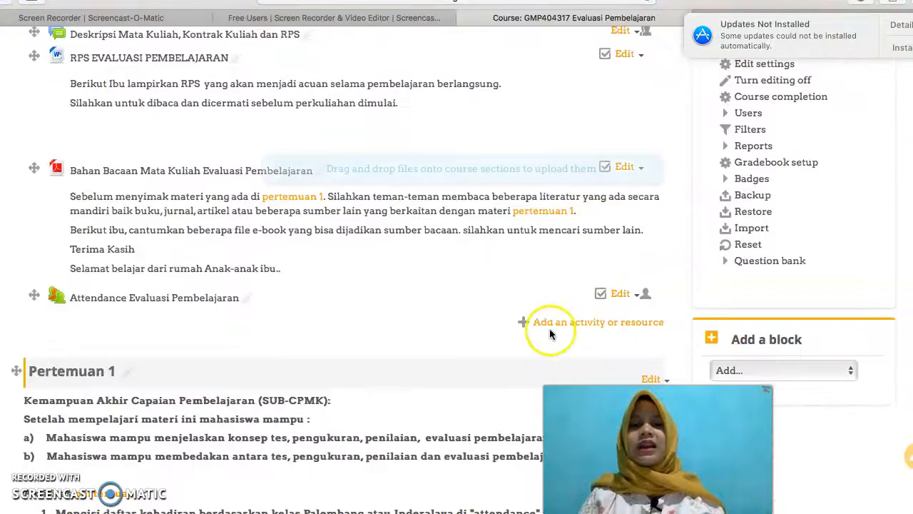
pyautogui.scroll(4, 527, 292)
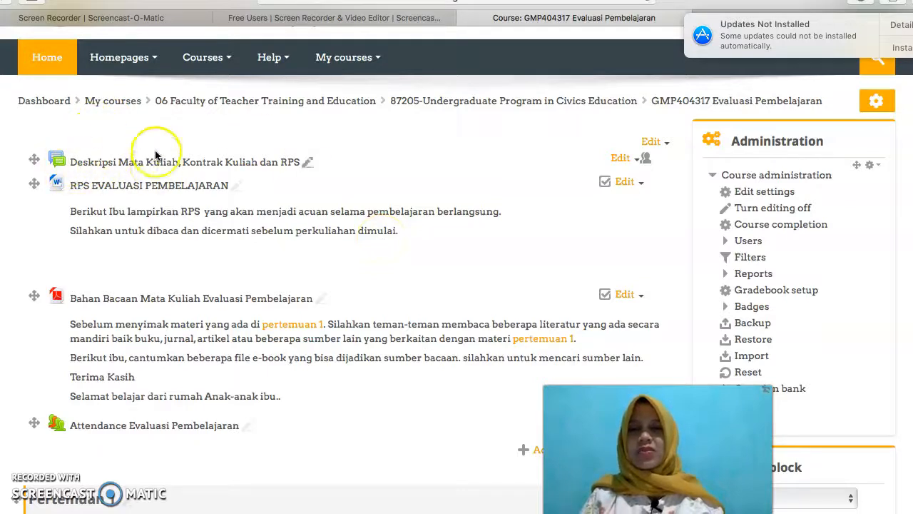
# Step: Examine the course sections from Pertemuan 1 to Pertemuan 6, including their learning outcomes, videos, assignments and discussions
pyautogui.scroll(-3, 164, 342)
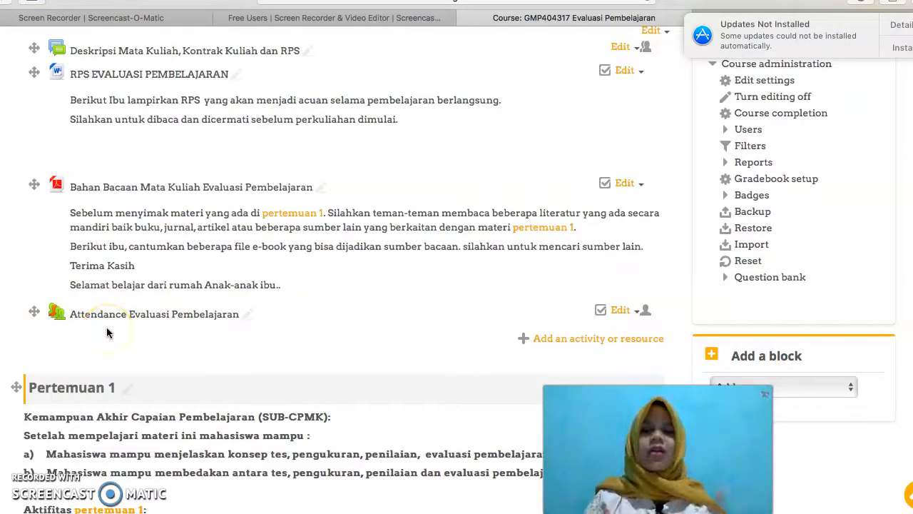
pyautogui.scroll(-2, 107, 332)
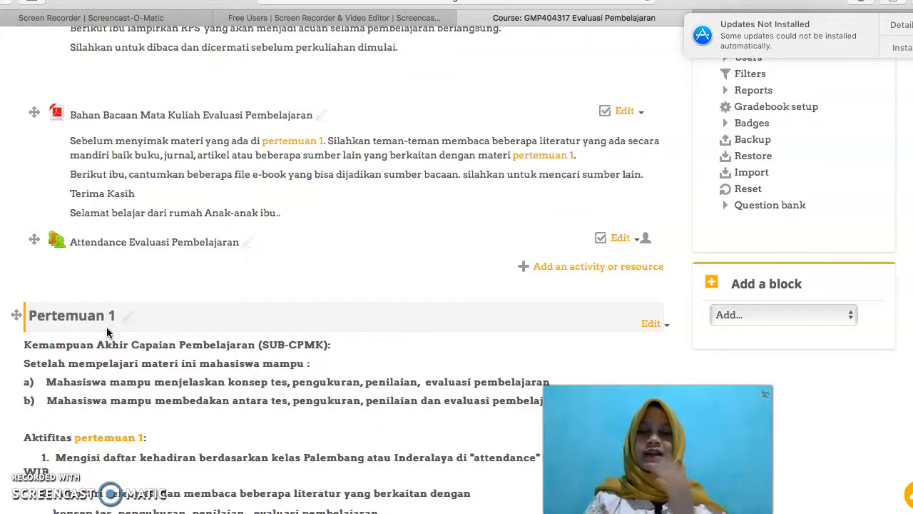
pyautogui.scroll(-3, 107, 332)
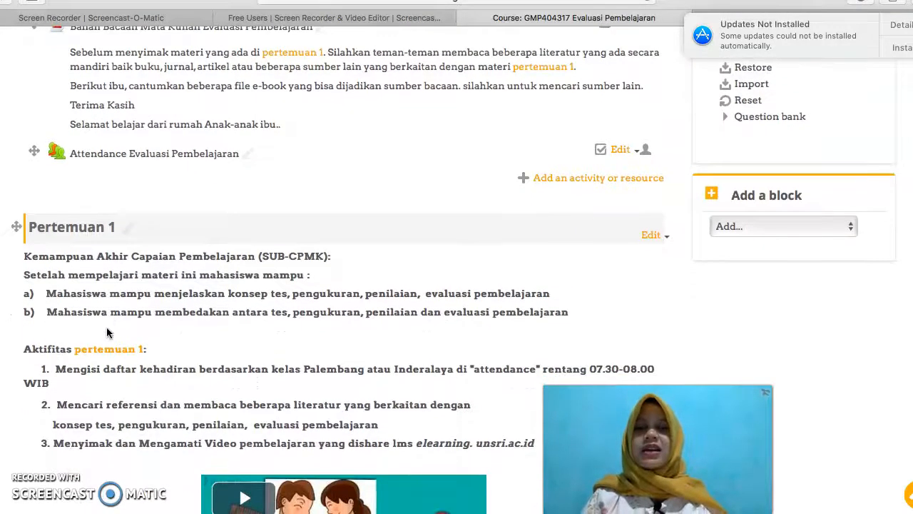
pyautogui.scroll(-20, 107, 333)
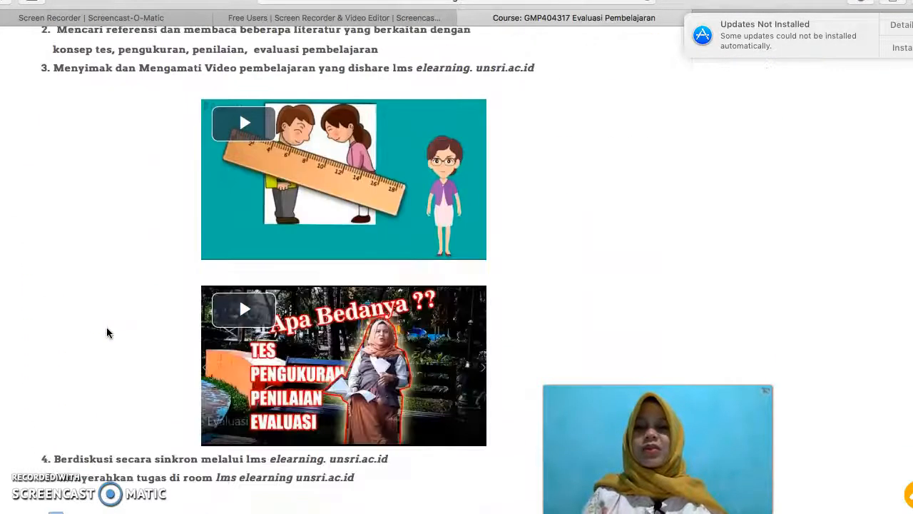
pyautogui.scroll(-20, 107, 333)
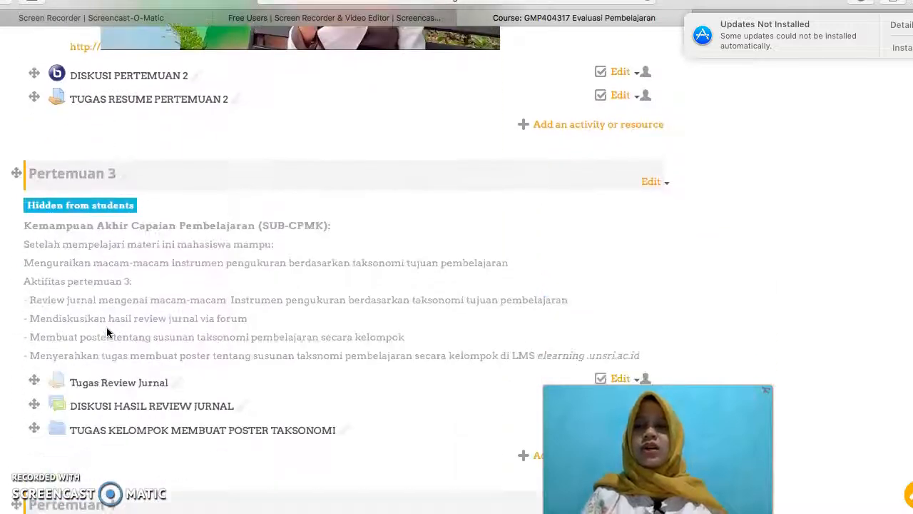
pyautogui.scroll(-20, 107, 332)
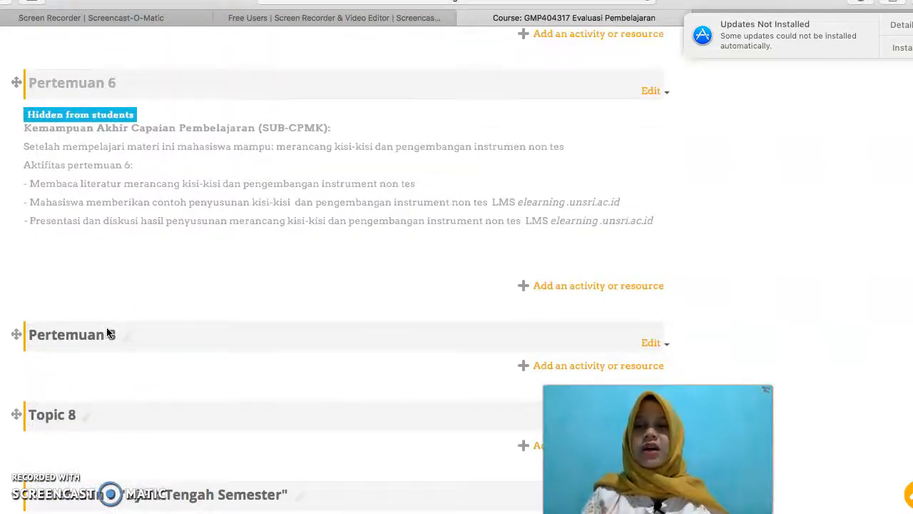
pyautogui.scroll(8, 152, 262)
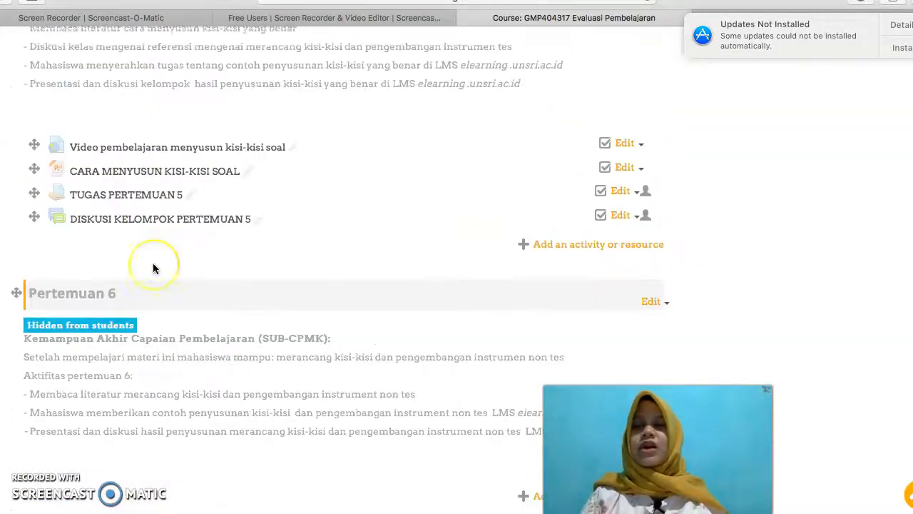
pyautogui.scroll(20, 153, 266)
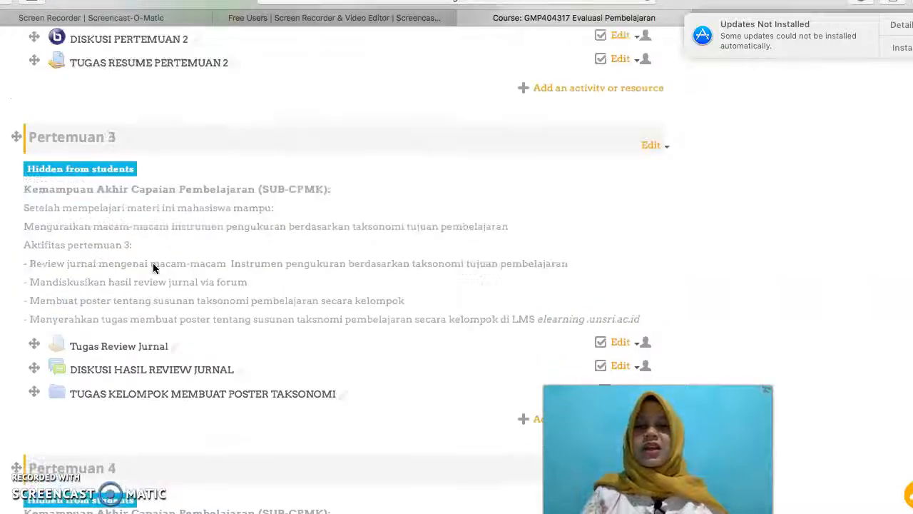
pyautogui.scroll(-15, 152, 268)
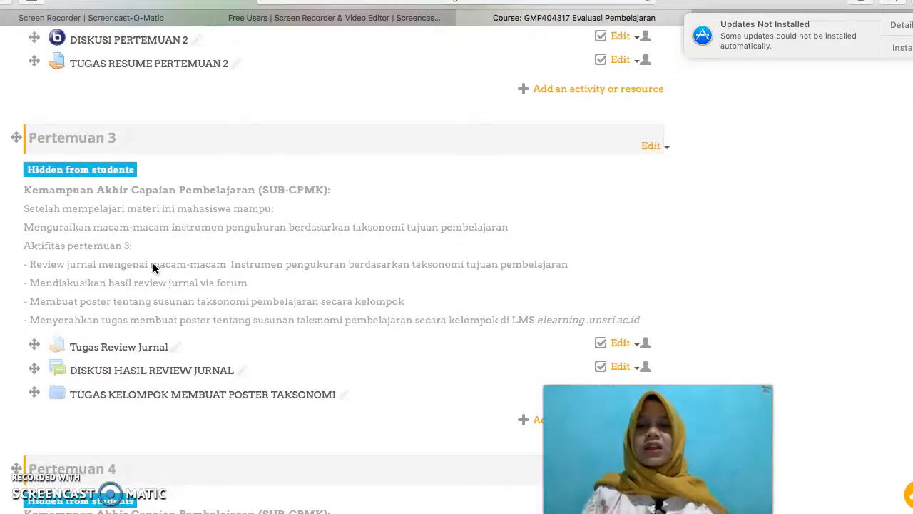
pyautogui.scroll(-10, 153, 267)
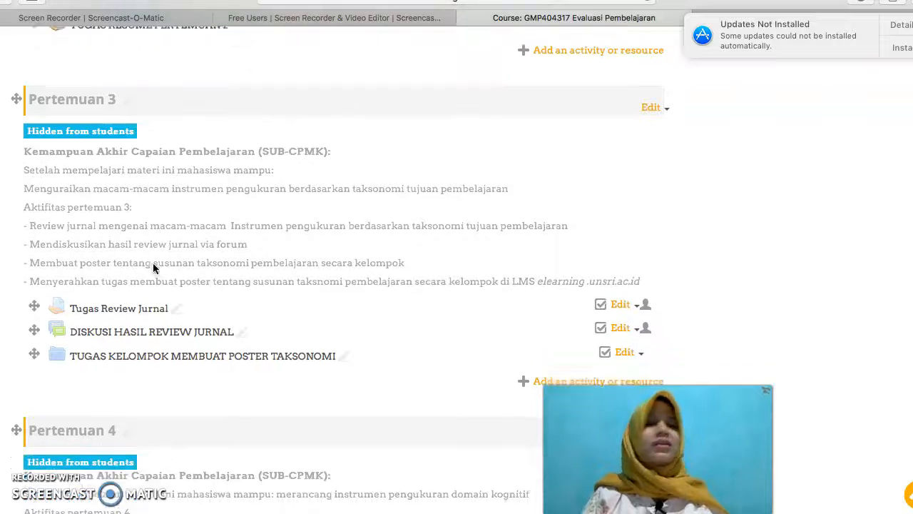
pyautogui.scroll(-12, 153, 269)
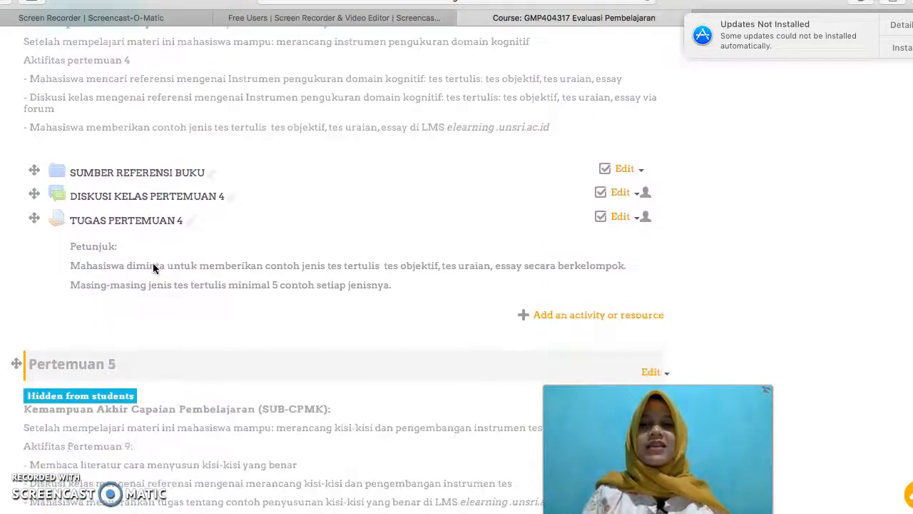
# Step: Examine the Pertemuan 6 section and the sections that follow it to find the next meeting to fill in
pyautogui.scroll(-2, 152, 267)
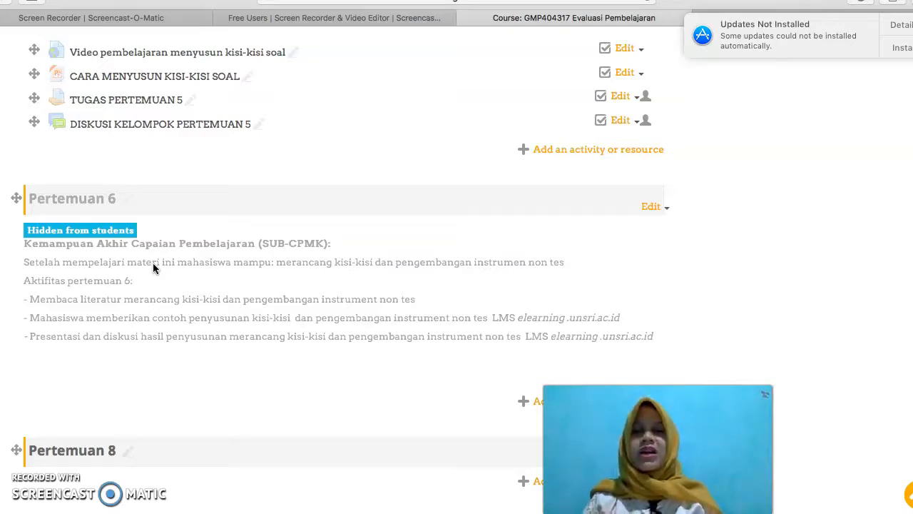
pyautogui.scroll(1, 153, 262)
pyautogui.scroll(-1, 153, 263)
pyautogui.scroll(1, 153, 262)
pyautogui.scroll(3, 152, 265)
pyautogui.scroll(-6, 153, 265)
pyautogui.scroll(-1, 152, 269)
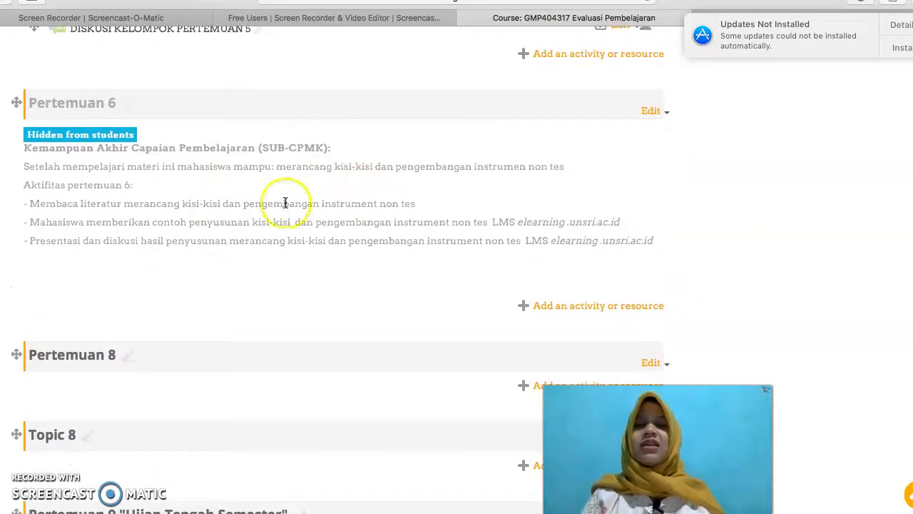
pyautogui.scroll(-1, 314, 249)
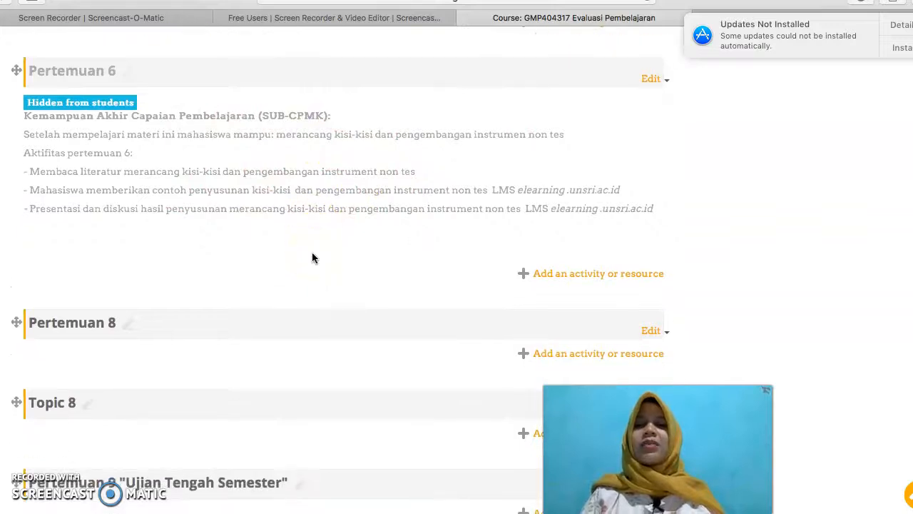
pyautogui.scroll(-1, 312, 257)
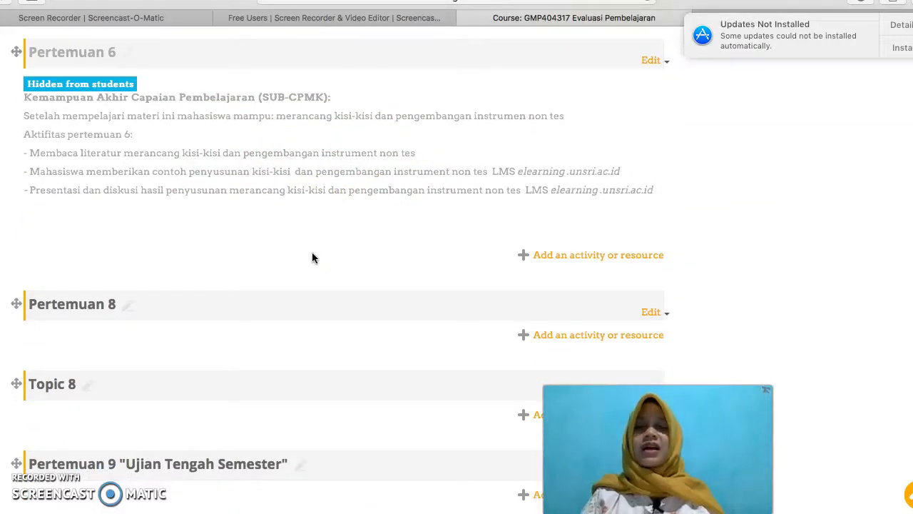
pyautogui.scroll(2, 408, 230)
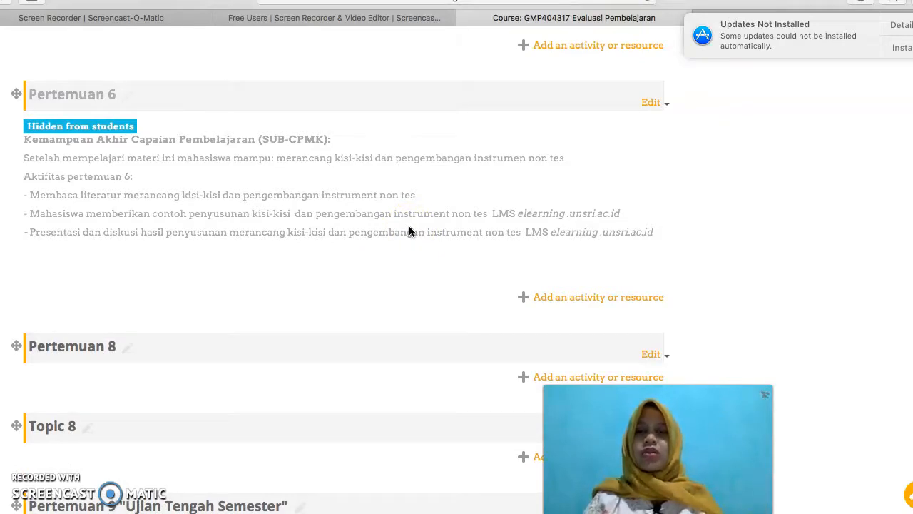
# Step: Open the Pertemuan 8 topic for editing and change its section name to "Pertemuan 7"
pyautogui.scroll(-4, 409, 230)
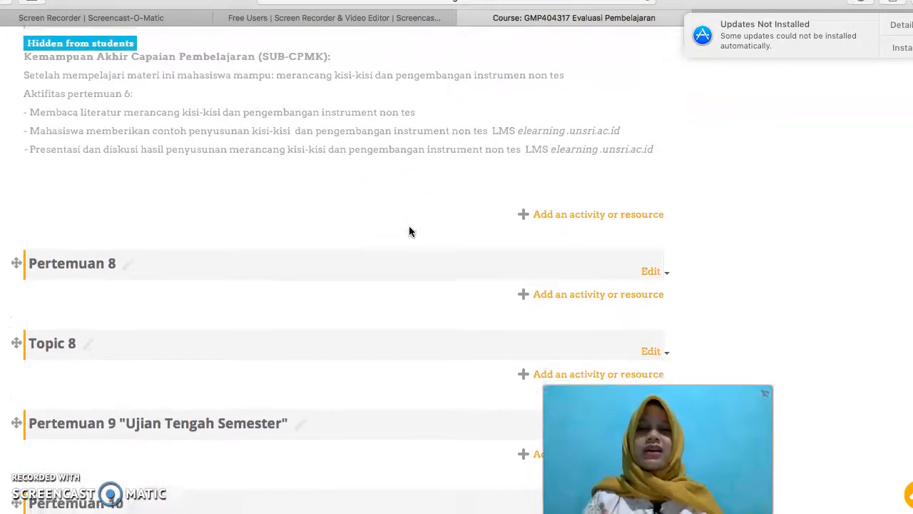
pyautogui.click(652, 269)
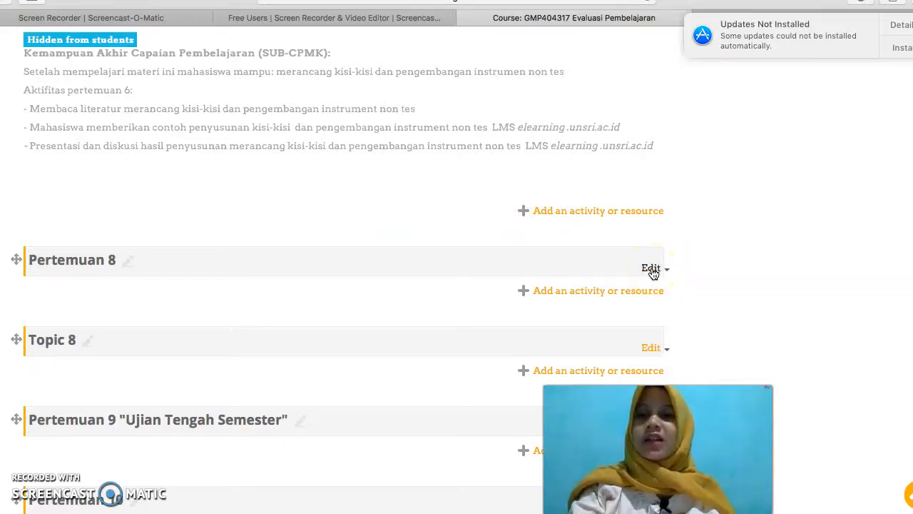
pyautogui.click(652, 270)
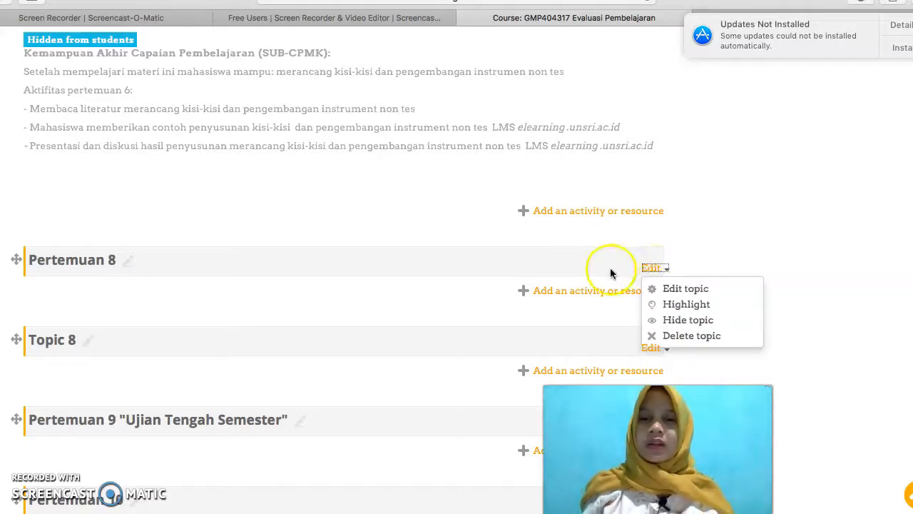
pyautogui.click(681, 291)
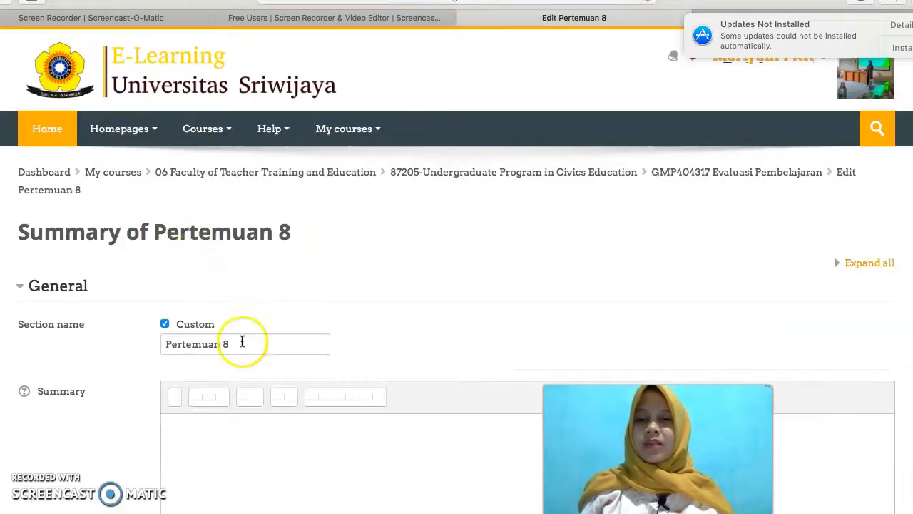
pyautogui.click(242, 342)
pyautogui.press('BackSpace')
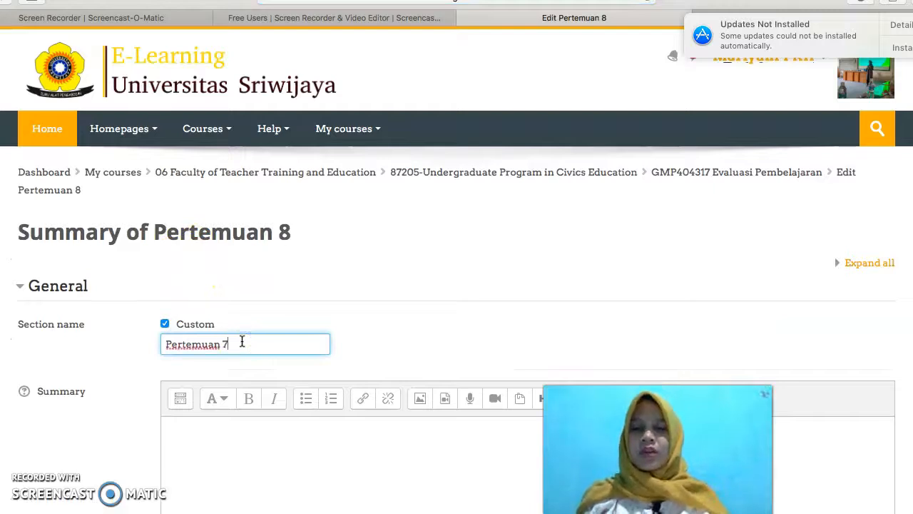
# Step: Name the section "Pertemuan 7", summarize it with "SUB CPMK:" and "Aktifitas:" listing menyimak video pembelajaran, melakukan diskusi and mengumpulkan tugas resume for mahasiswa, and save
pyautogui.write('7')
pyautogui.click(291, 447)
pyautogui.scroll(-1, 292, 447)
pyautogui.scroll(-4, 291, 447)
pyautogui.click(235, 291)
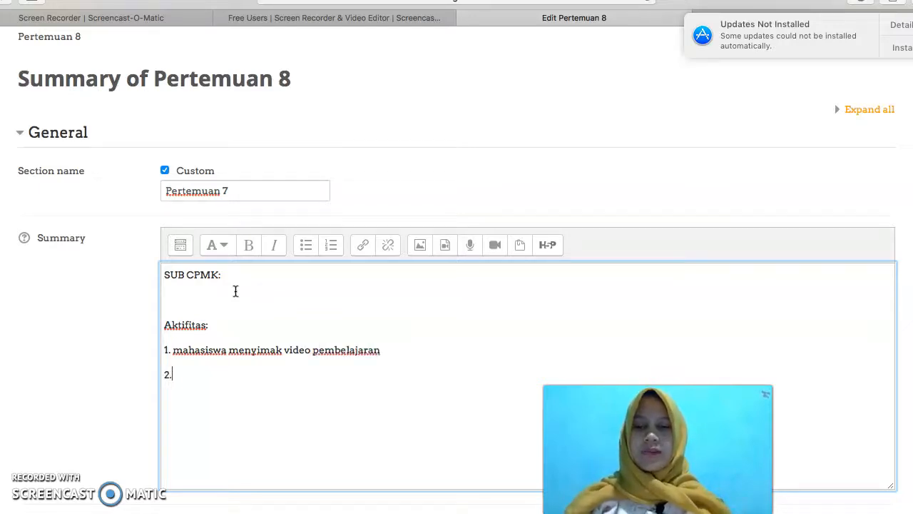
pyautogui.write('mengumpulkan tugas resume')
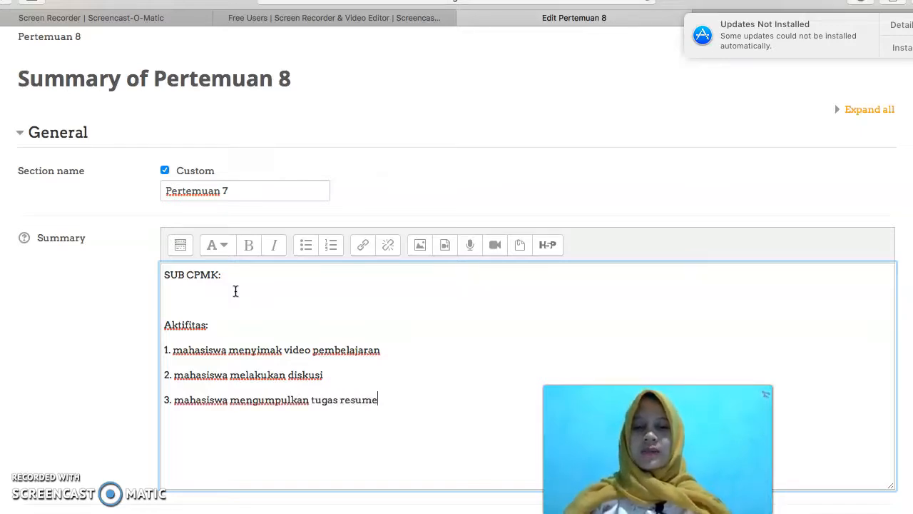
pyautogui.scroll(-4, 263, 378)
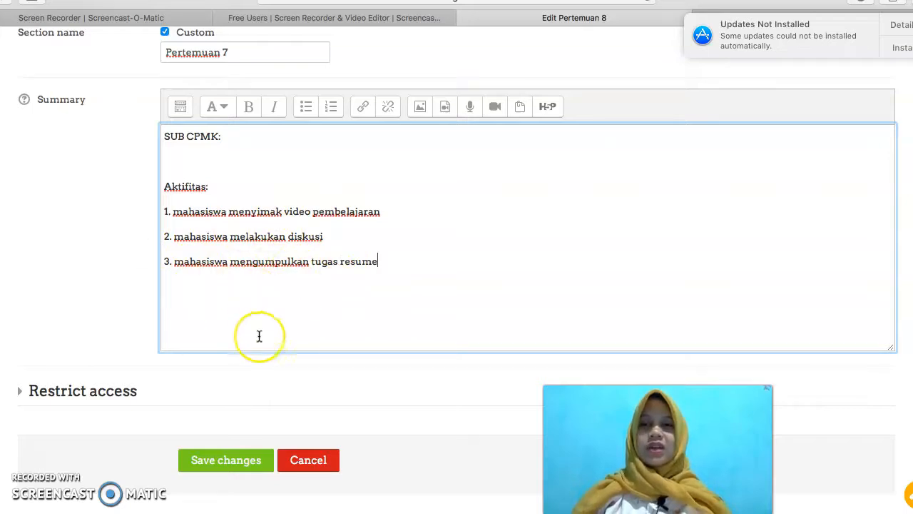
pyautogui.scroll(-1, 267, 345)
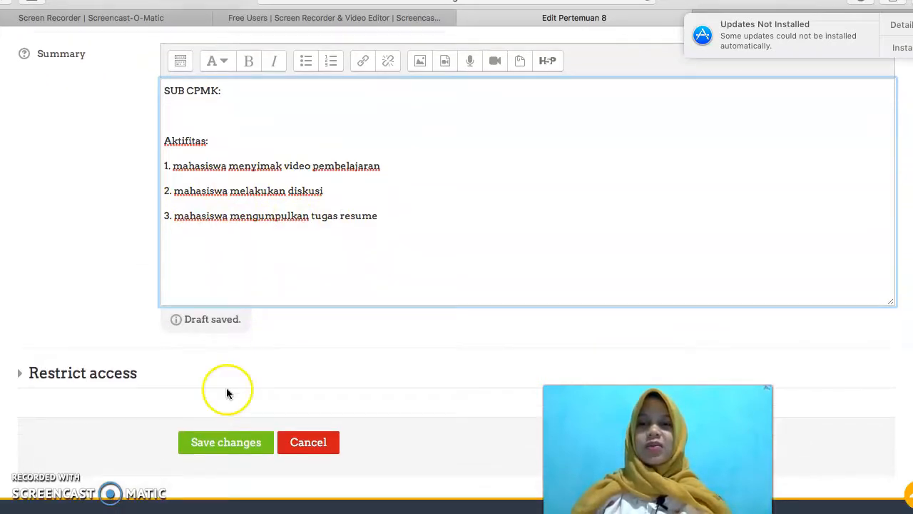
pyautogui.click(232, 442)
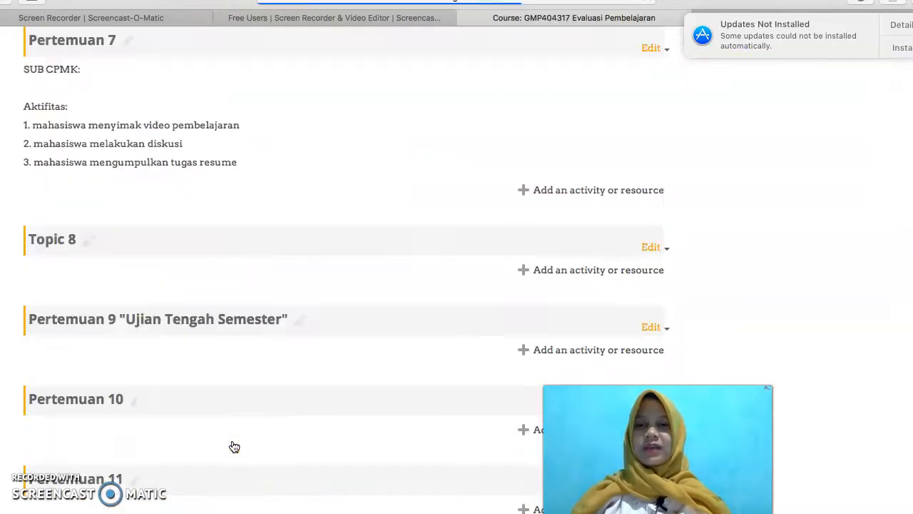
# Step: Start adding a new URL resource to the Pertemuan 7 section
pyautogui.scroll(3, 483, 176)
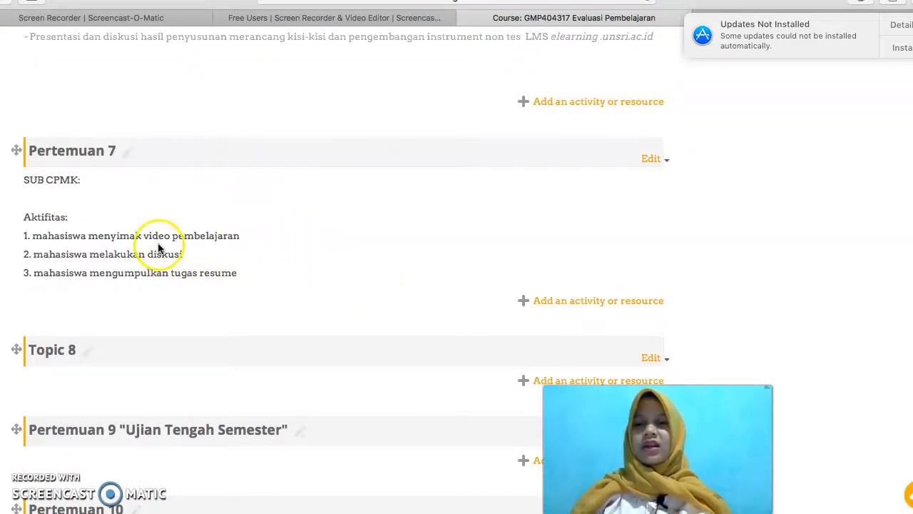
pyautogui.click(586, 309)
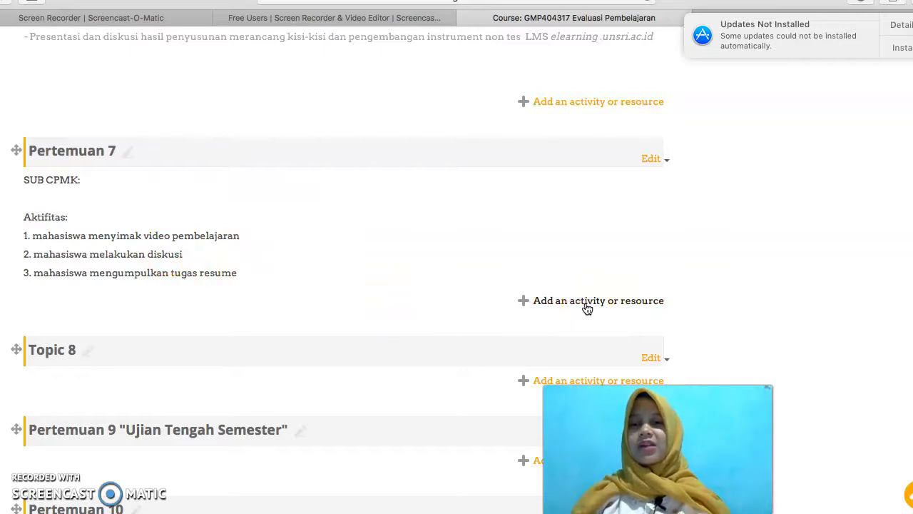
pyautogui.scroll(-5, 407, 310)
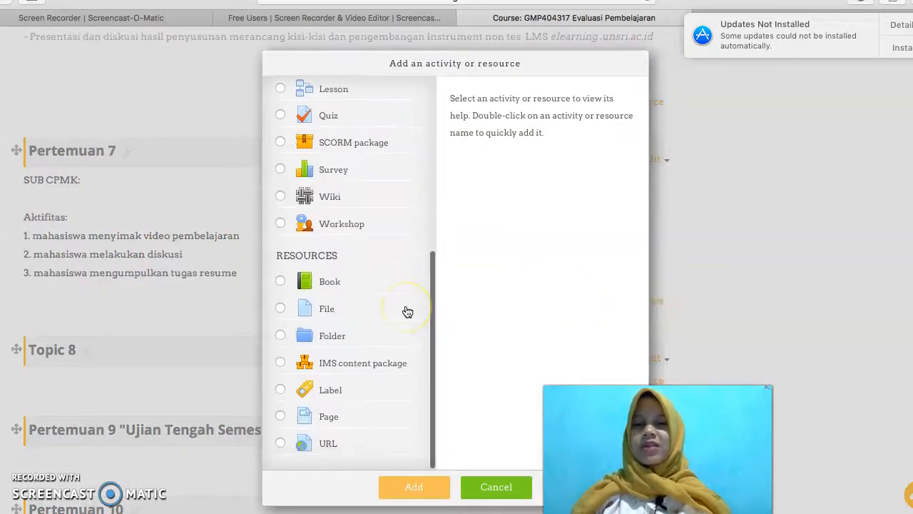
pyautogui.click(326, 457)
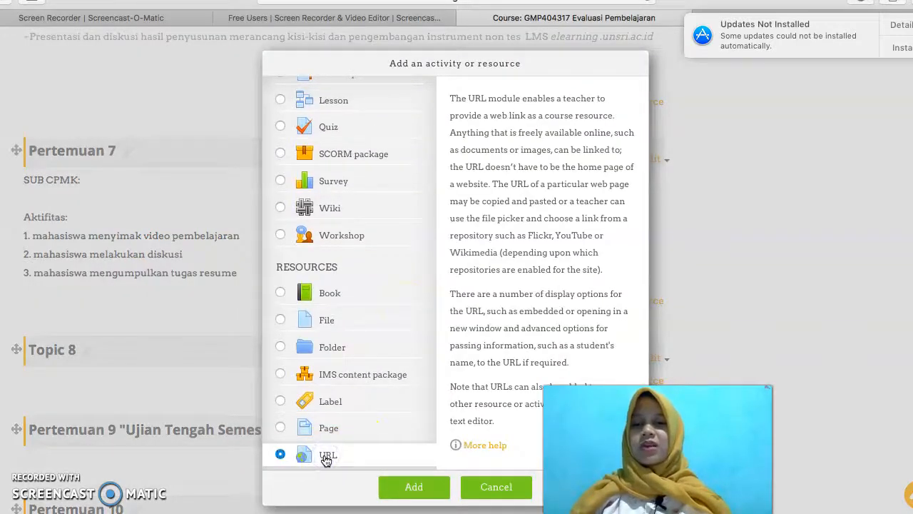
pyautogui.scroll(1, 325, 460)
pyautogui.scroll(5, 325, 460)
pyautogui.scroll(-5, 325, 460)
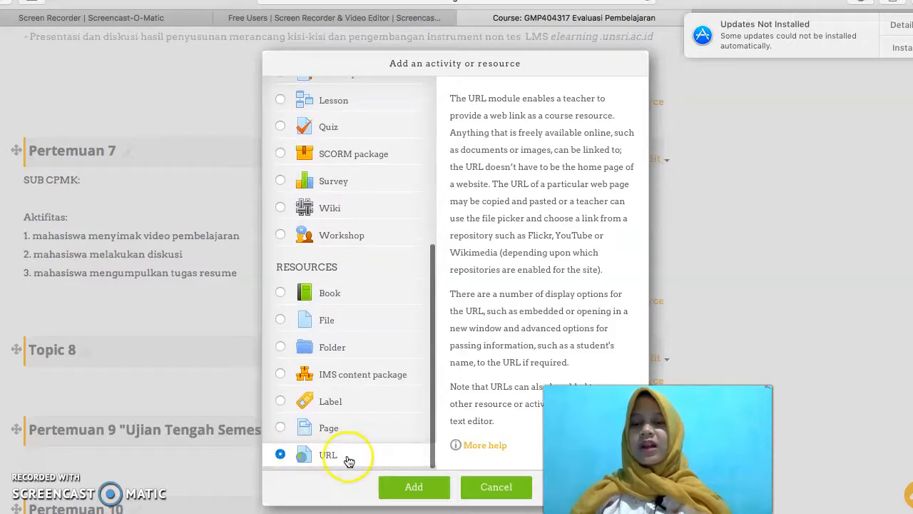
pyautogui.click(417, 487)
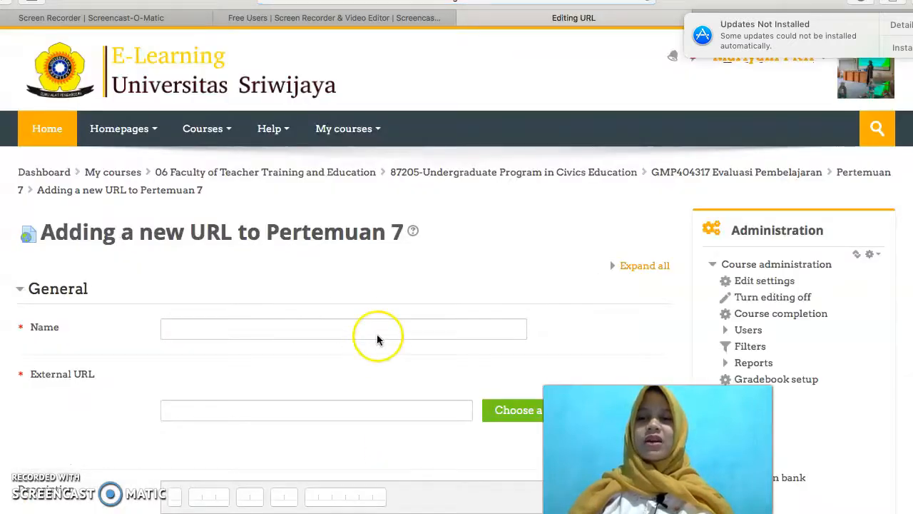
# Step: Name the URL resource "video pembelajaran tentang tujuan fungsi evaluasi" and enter "-" as its external URL
pyautogui.click(336, 332)
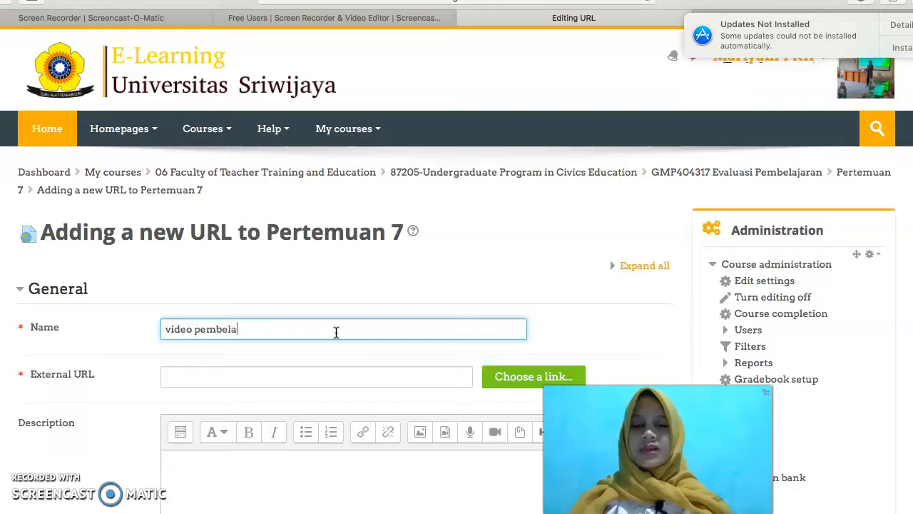
pyautogui.write('video pembelajaran tentang tujuan fungsi evaluas')
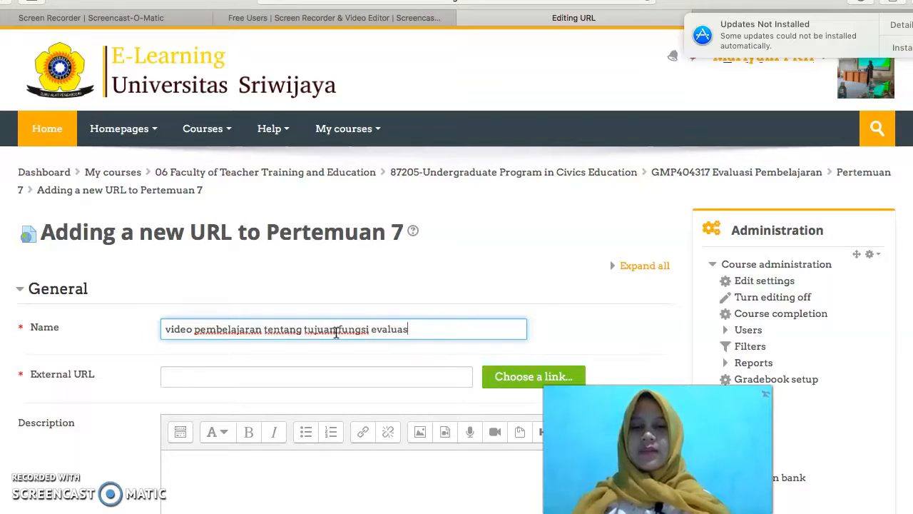
pyautogui.scroll(-3, 336, 332)
pyautogui.click(306, 352)
pyautogui.click(249, 261)
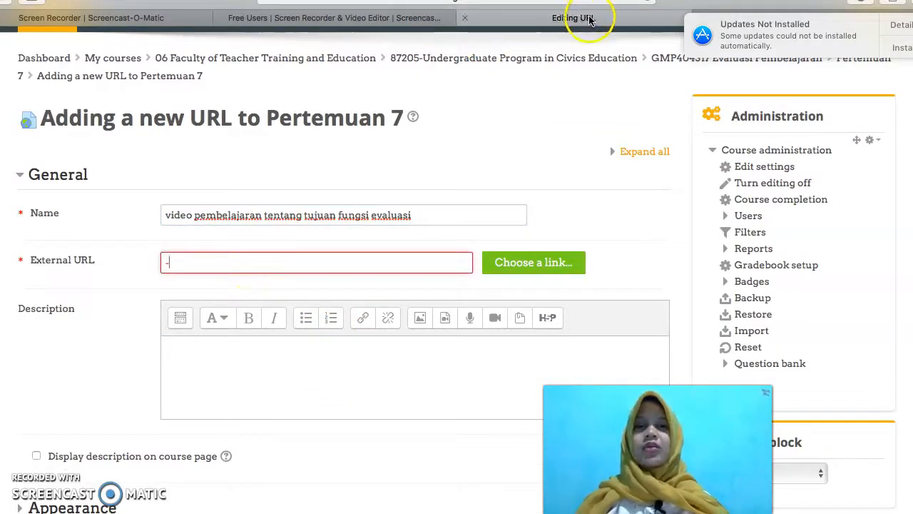
# Step: Open YouTube in a new browser tab
pyautogui.click(155, 18)
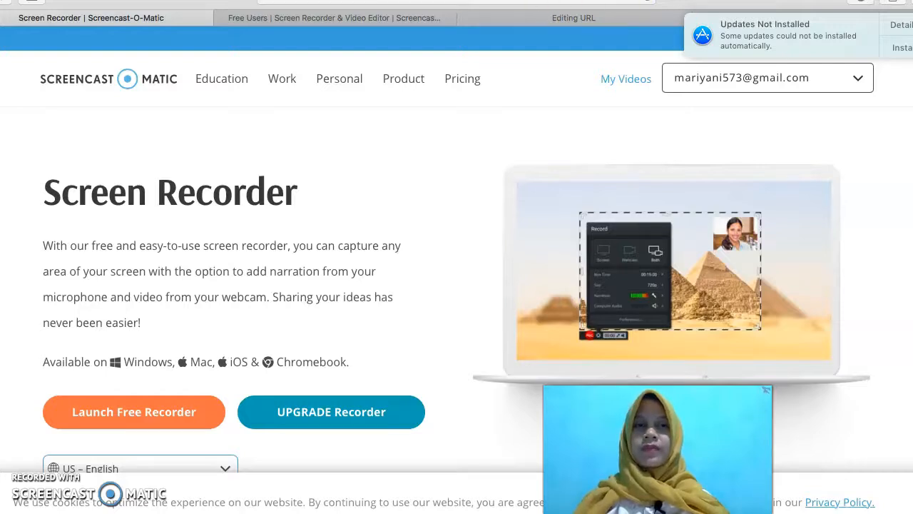
pyautogui.press('super+t')
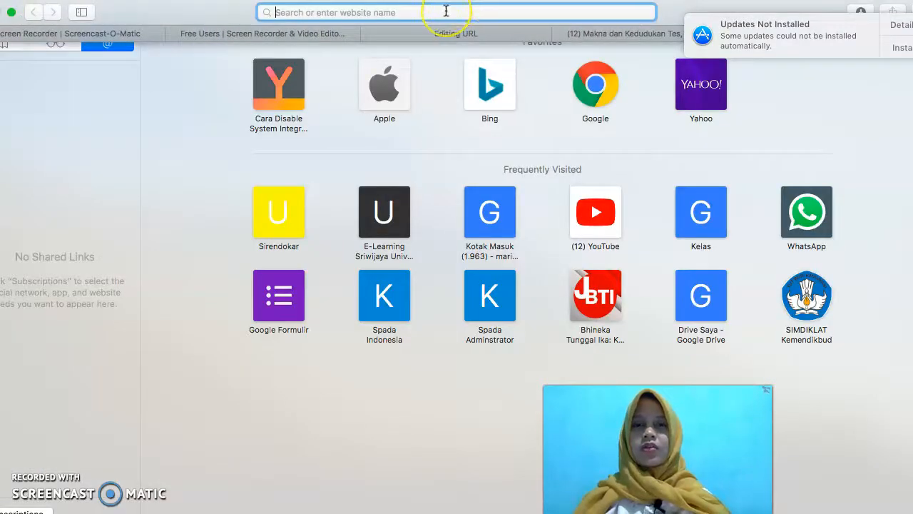
pyautogui.write('youtu')
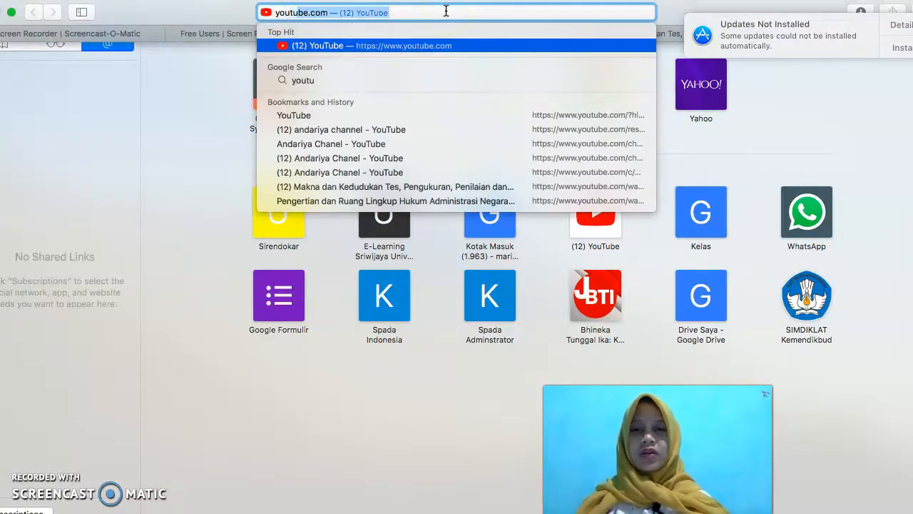
pyautogui.press('Return')
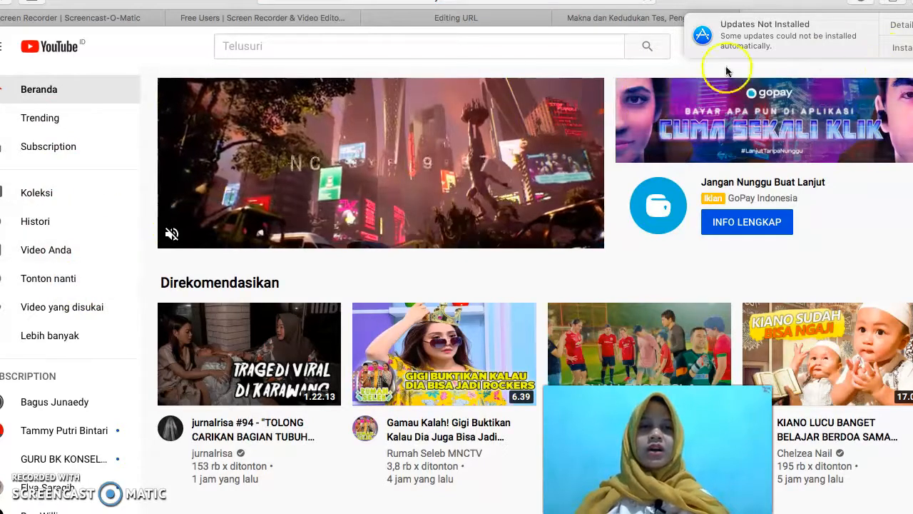
# Step: Search YouTube for "andariya channel" and open the Andariya Chanel page
pyautogui.click(396, 47)
pyautogui.write('an')
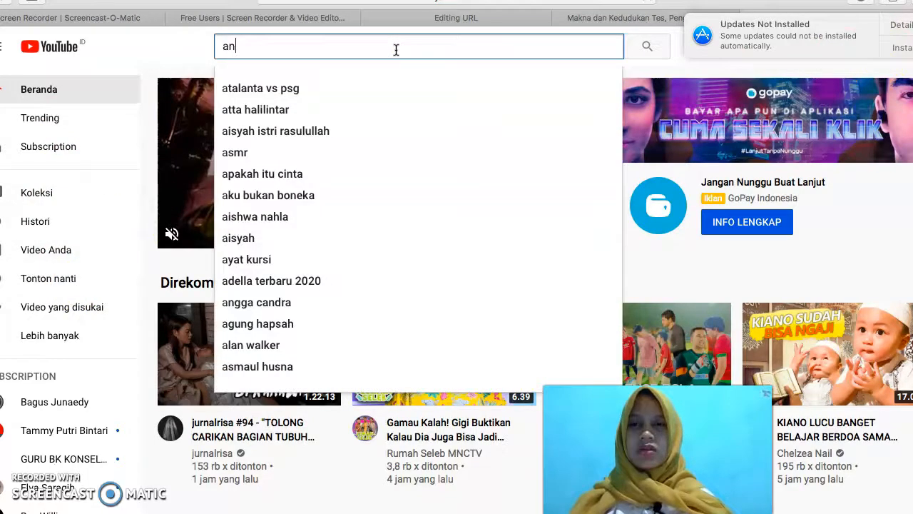
pyautogui.write('dari')
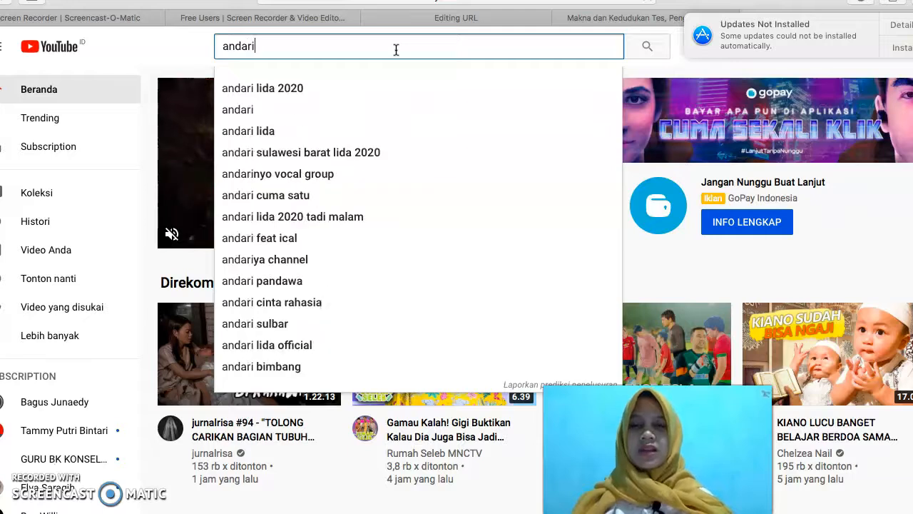
pyautogui.write('ya')
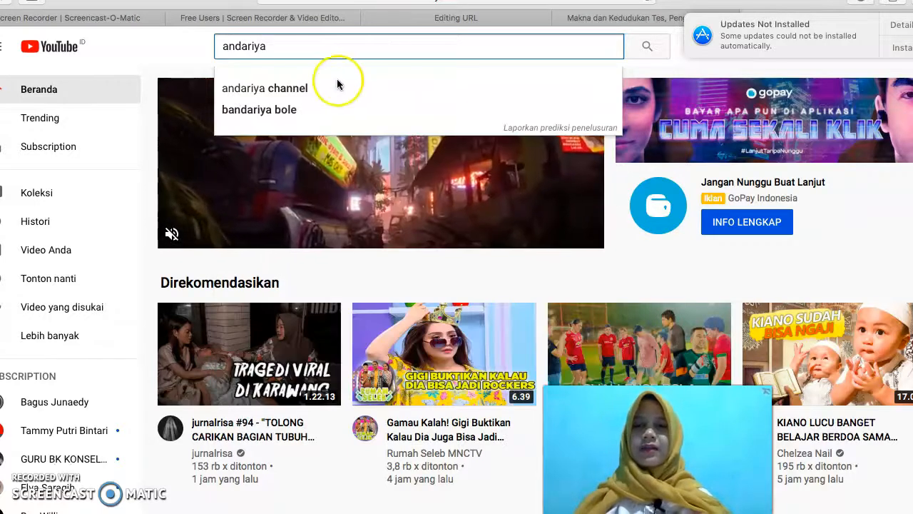
pyautogui.click(331, 89)
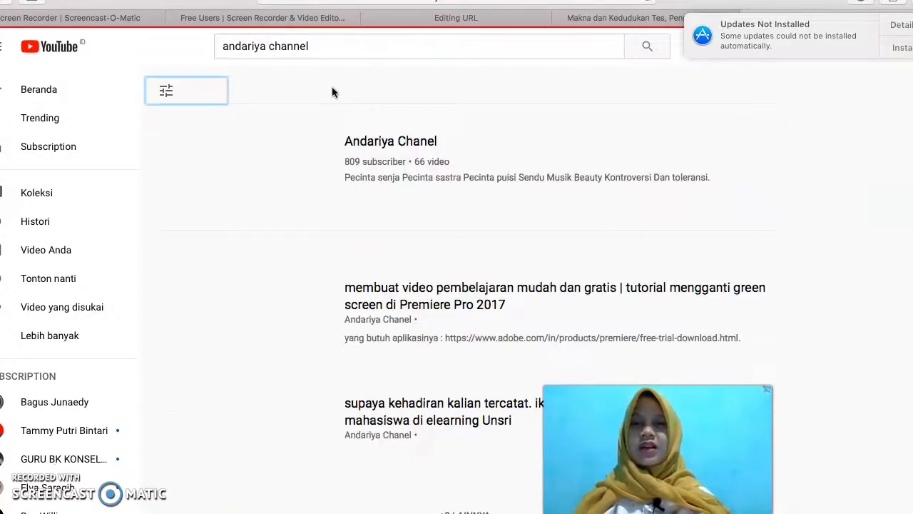
pyautogui.scroll(-7, 376, 267)
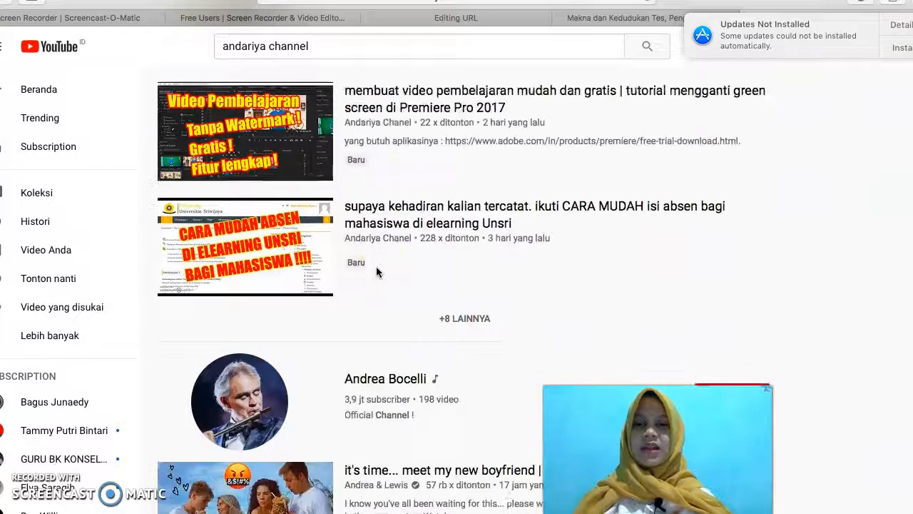
pyautogui.scroll(7, 377, 272)
pyautogui.click(395, 145)
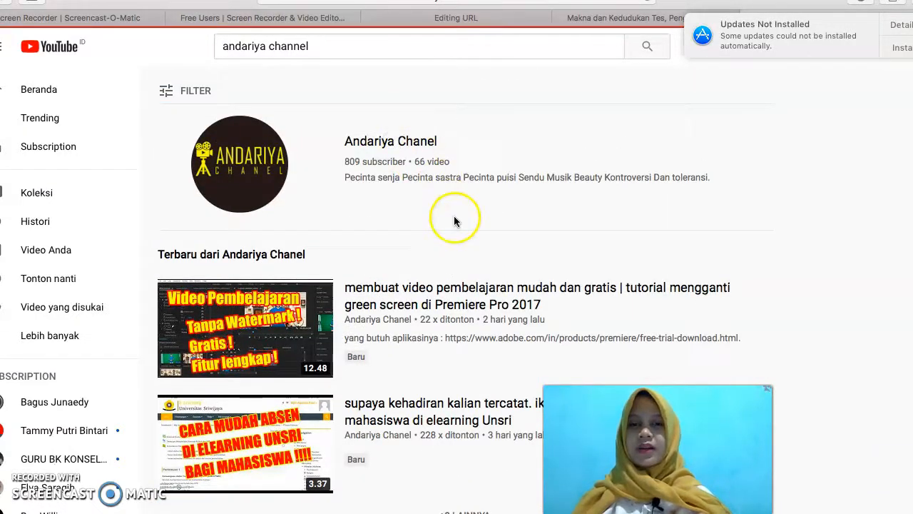
# Step: Open the channel's video "Fungsi, Tujuan, dan Prinsip Evaluasi Pembelajaran" and pause its playback
pyautogui.scroll(-5, 461, 254)
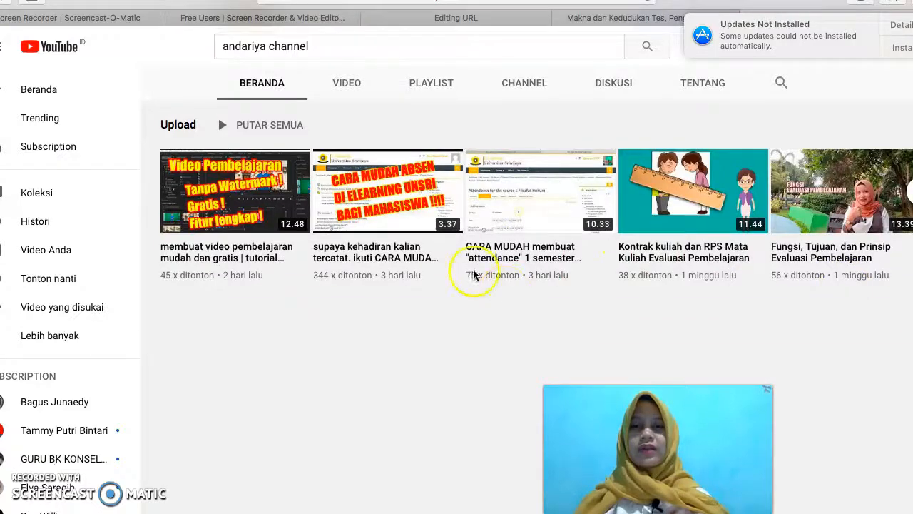
pyautogui.click(345, 84)
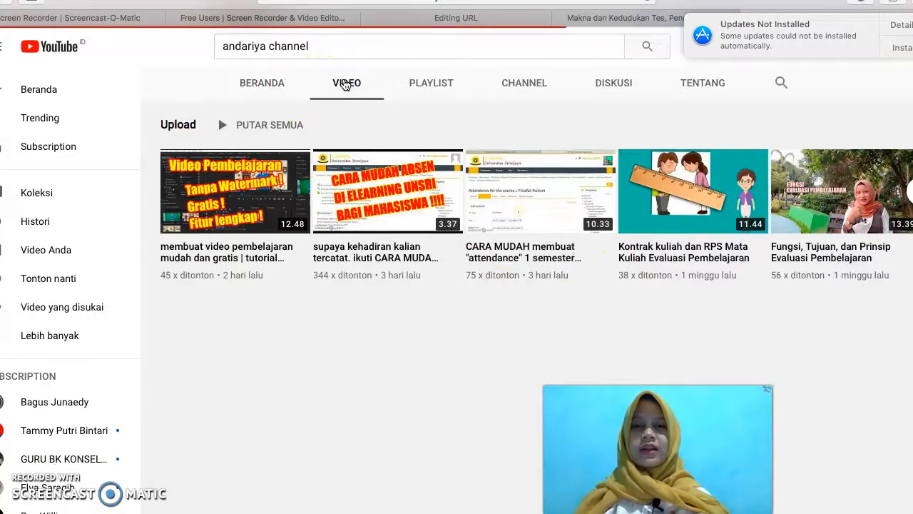
pyautogui.scroll(-4, 393, 230)
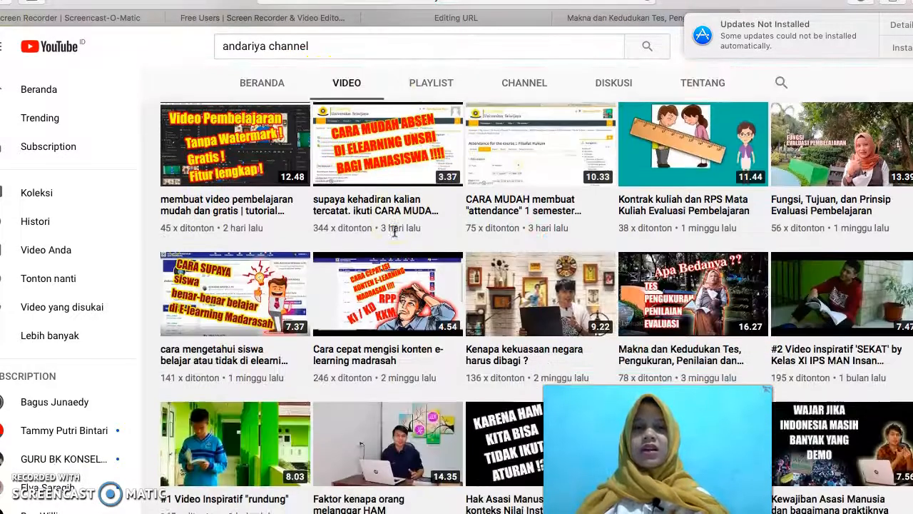
pyautogui.scroll(1, 394, 231)
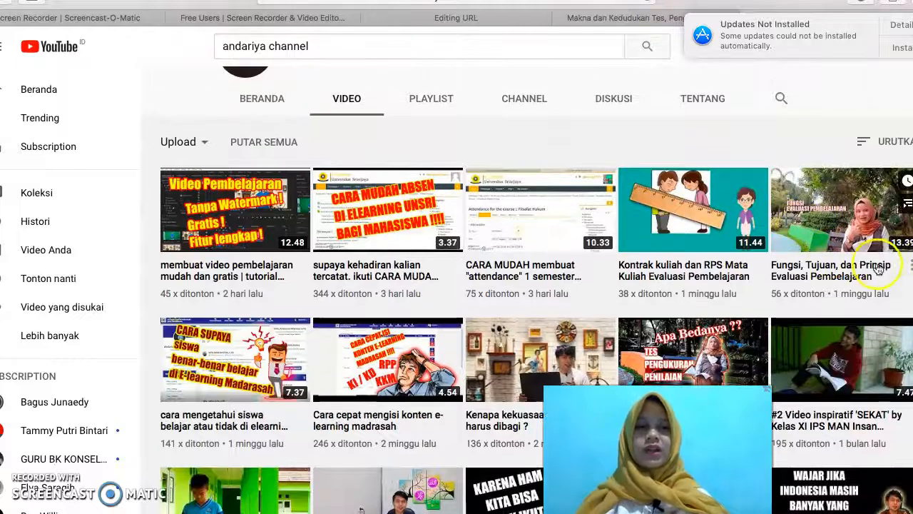
pyautogui.click(849, 235)
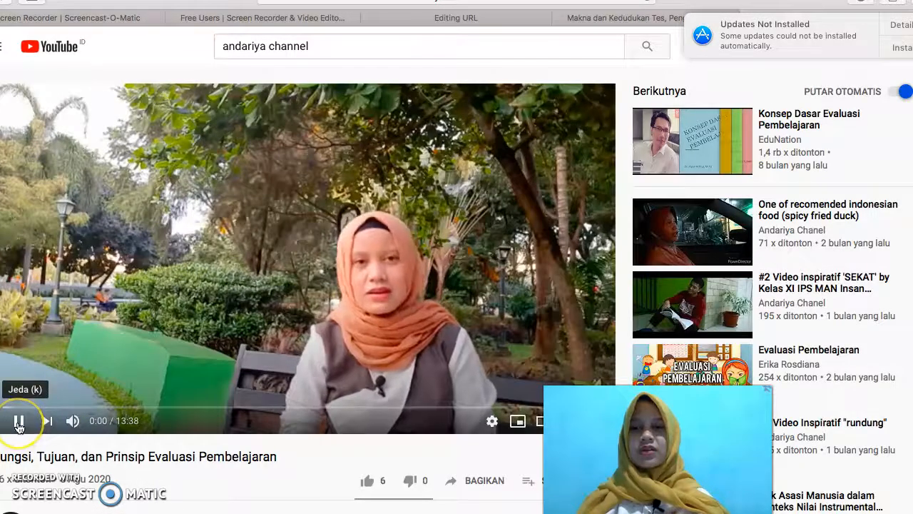
pyautogui.click(19, 426)
# Step: Copy the video's embed code with the start time option enabled at 0:01
pyautogui.scroll(-2, 249, 312)
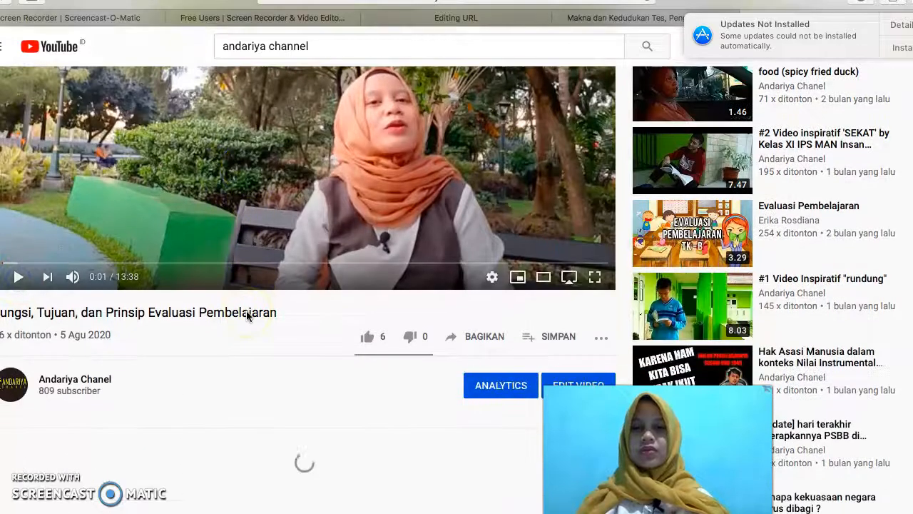
pyautogui.click(482, 336)
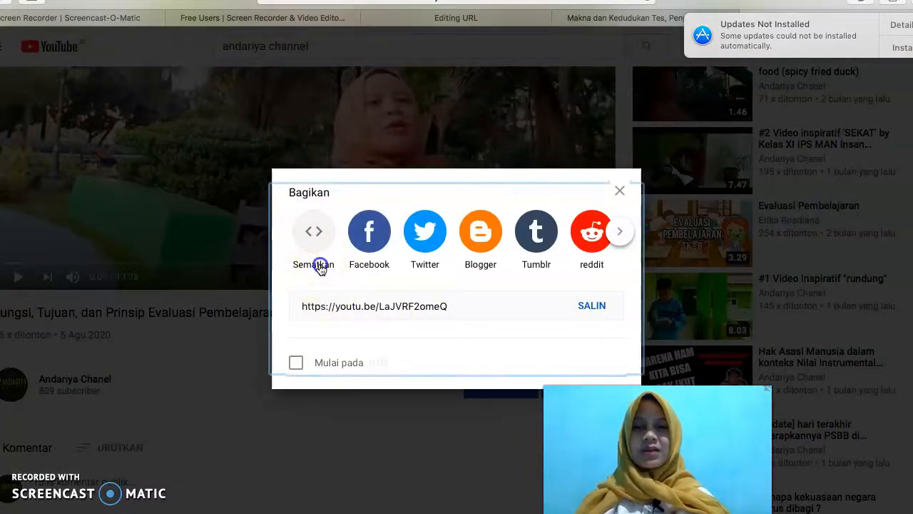
pyautogui.click(321, 268)
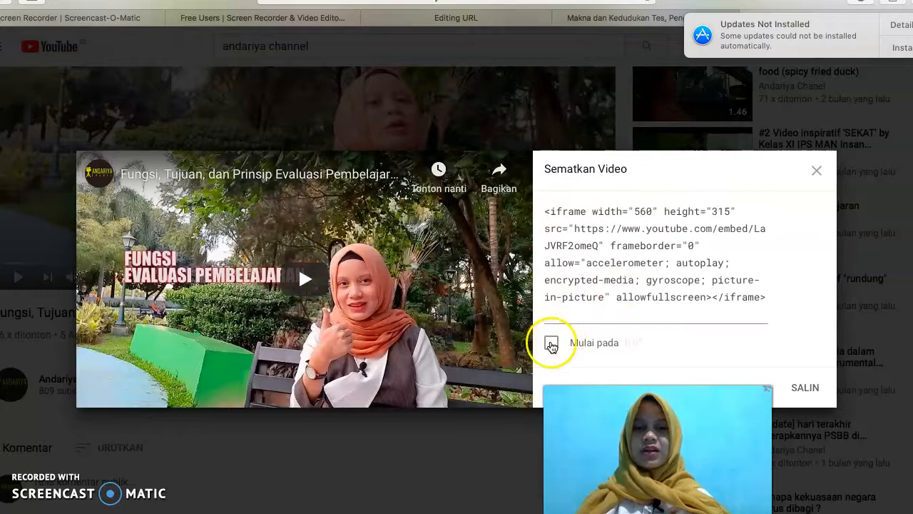
pyautogui.click(551, 344)
pyautogui.click(804, 387)
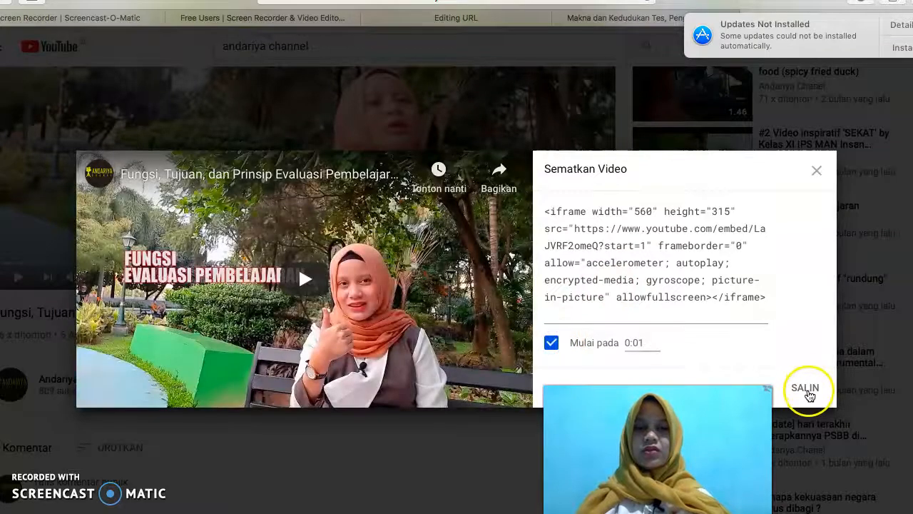
# Step: Switch back to the URL resource form and embed the YouTube video in its description by creating a link from the copied embed code
pyautogui.click(470, 18)
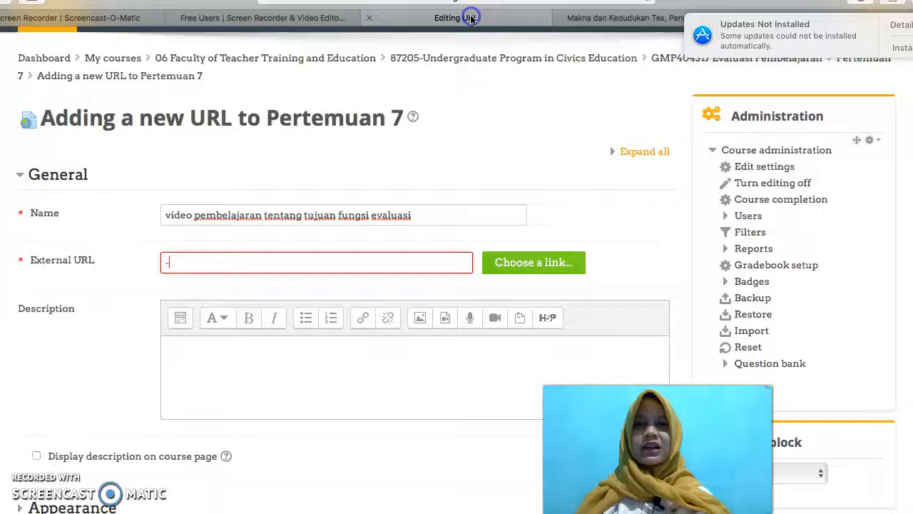
pyautogui.click(212, 362)
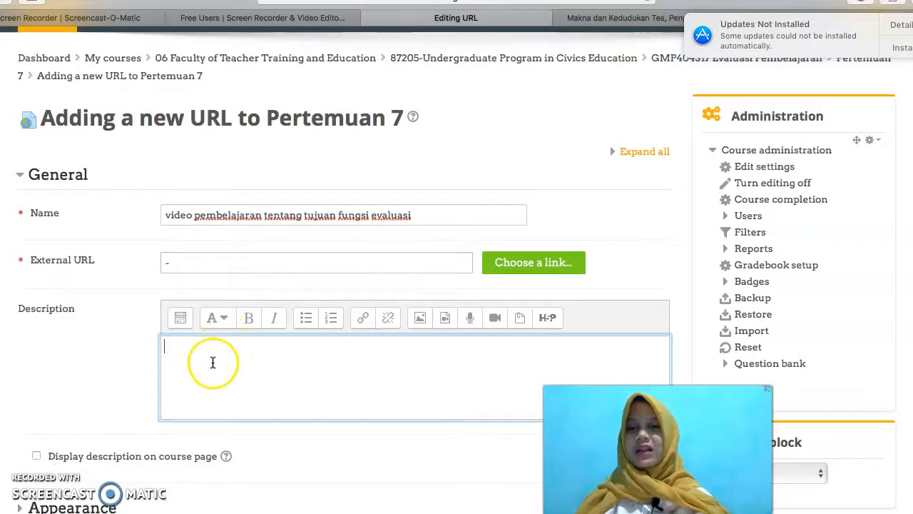
pyautogui.click(368, 319)
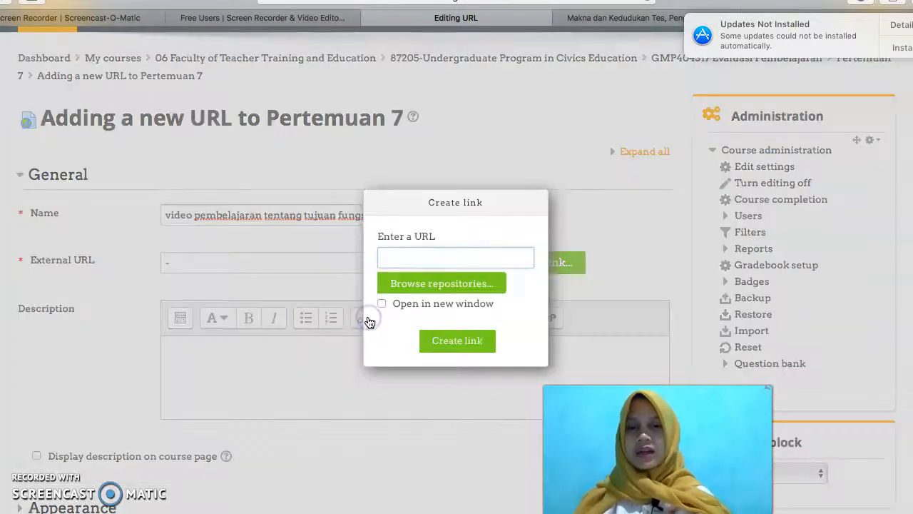
pyautogui.click(414, 257)
pyautogui.press('super+v')
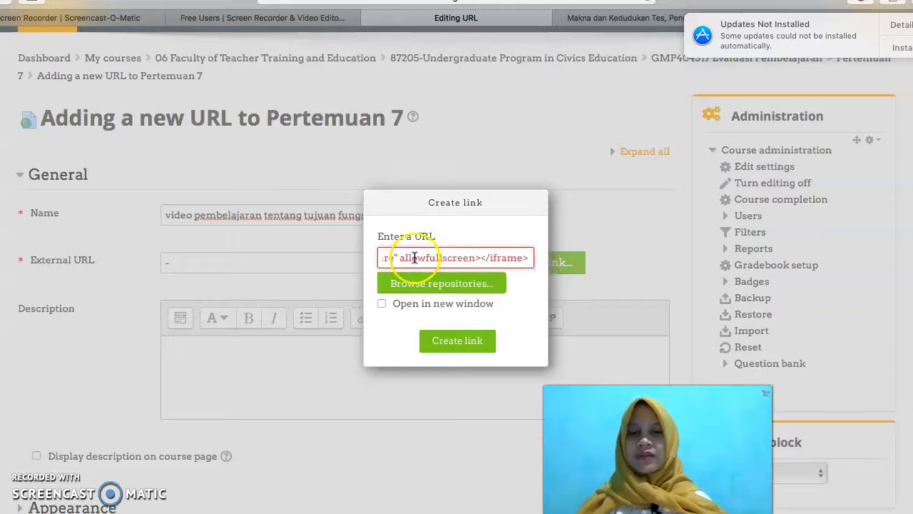
pyautogui.click(458, 341)
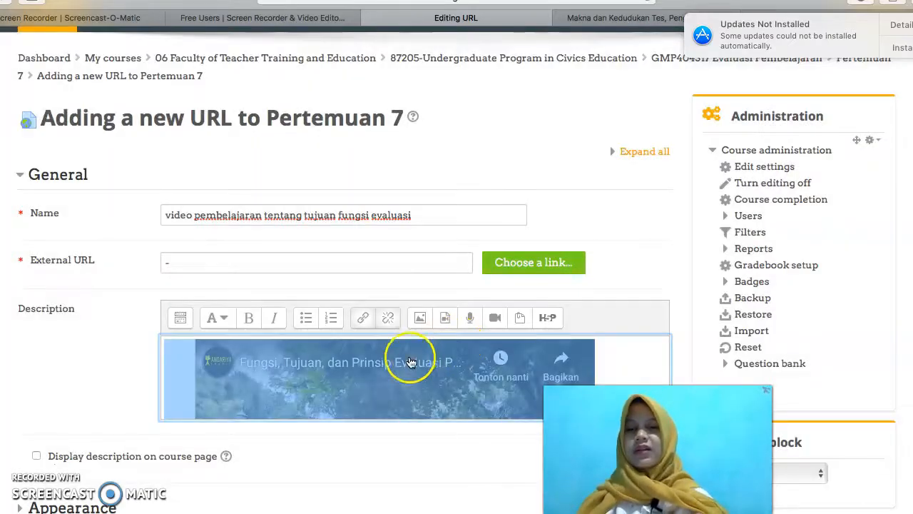
# Step: Save the new URL resource and return to the course
pyautogui.scroll(-3, 407, 362)
pyautogui.scroll(-3, 411, 363)
pyautogui.click(271, 457)
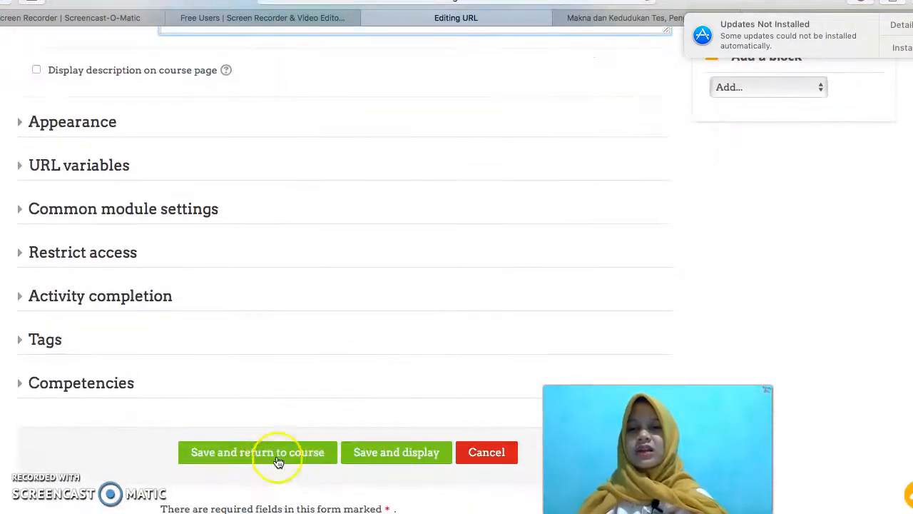
pyautogui.click(271, 456)
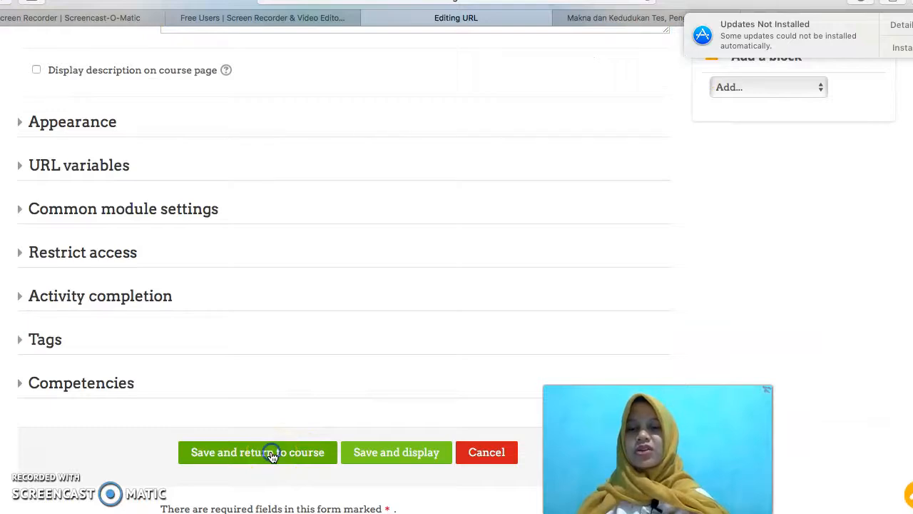
# Step: Add a Forum activity to the Pertemuan 7 section and name it "diskusi analisis batir soal"
pyautogui.scroll(2, 288, 387)
pyautogui.scroll(1, 231, 392)
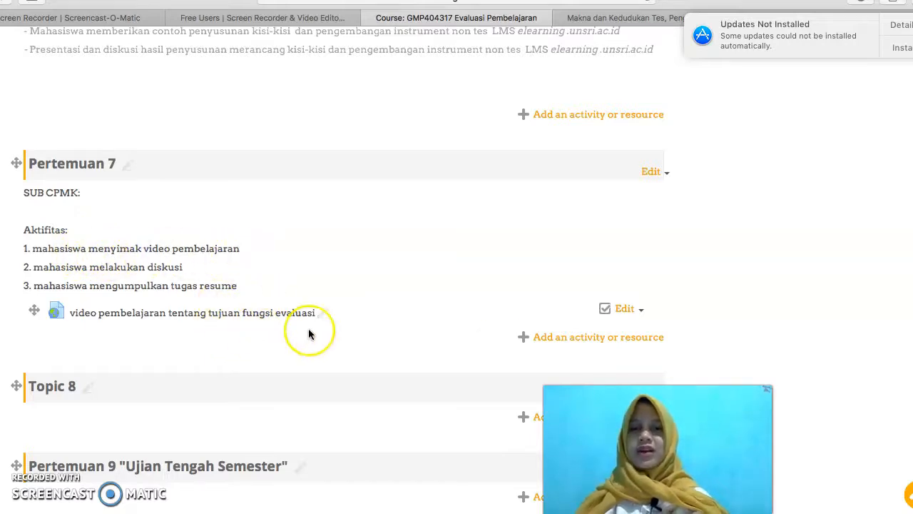
pyautogui.click(631, 343)
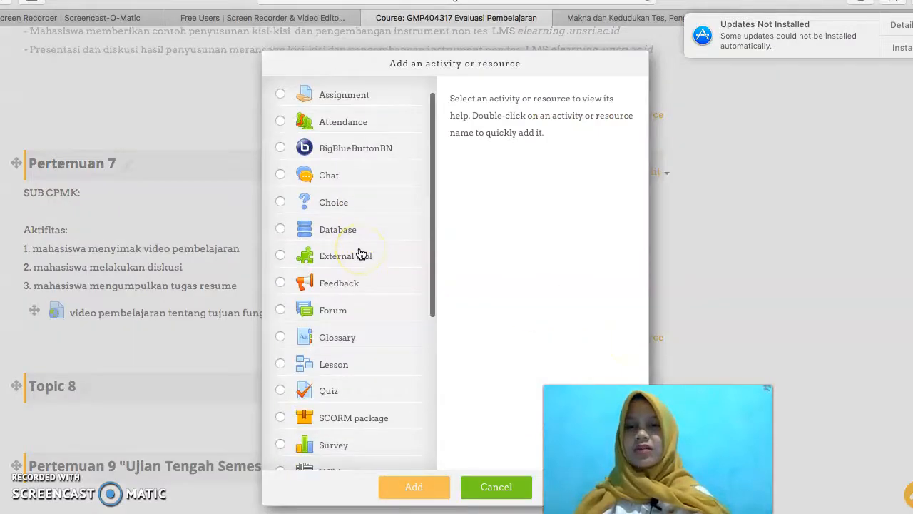
pyautogui.scroll(-2, 360, 254)
pyautogui.click(330, 260)
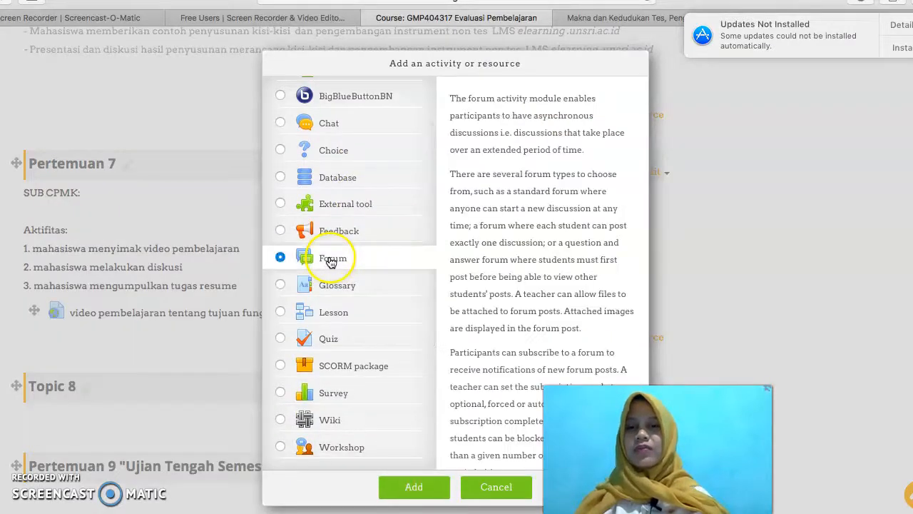
pyautogui.click(412, 488)
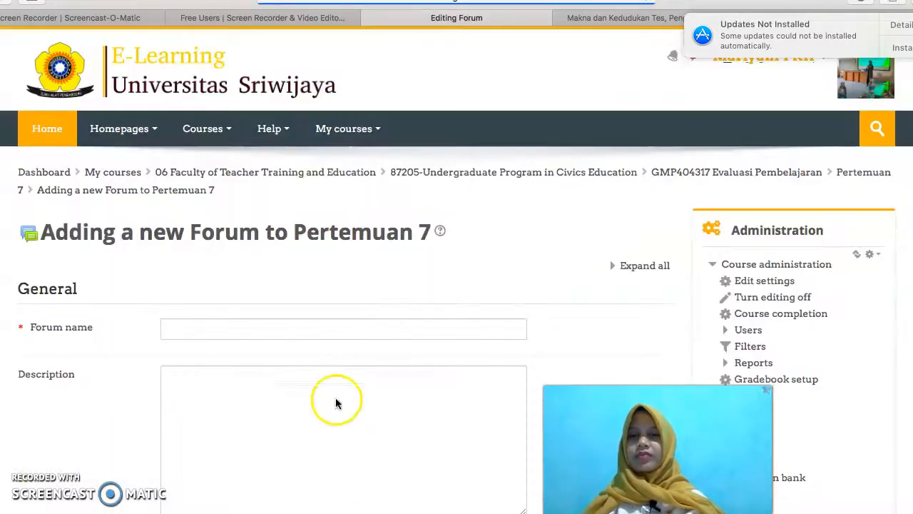
pyautogui.click(236, 333)
pyautogui.write('d')
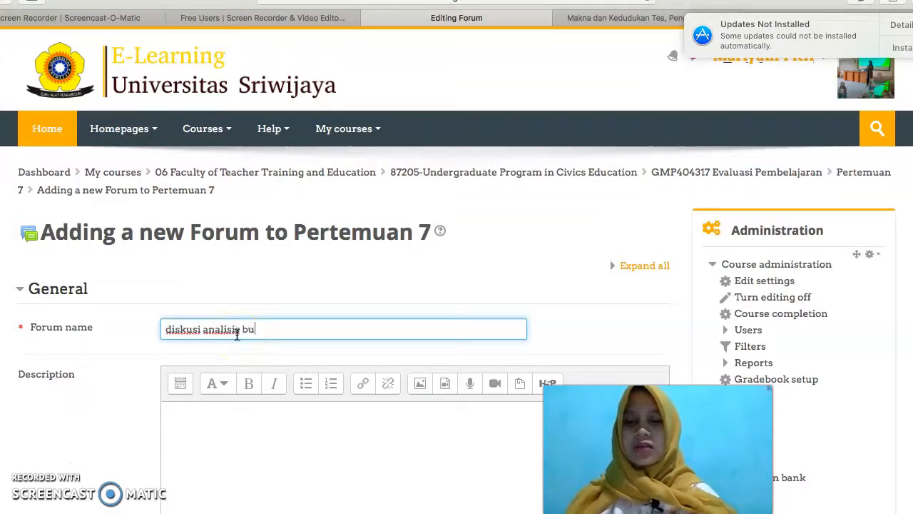
pyautogui.write('iskusi analisis batir soal')
pyautogui.scroll(-3, 236, 333)
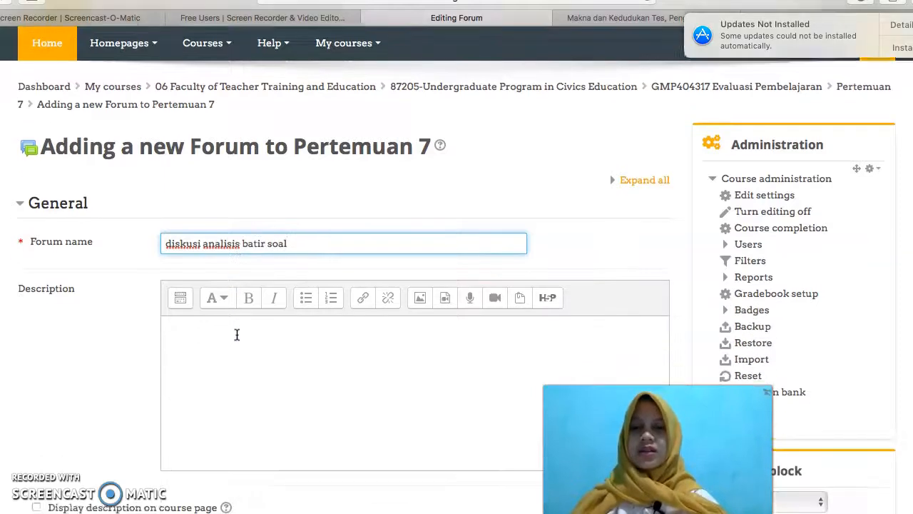
# Step: Enter "petunjuk" as the forum description, then save the forum and return to the course
pyautogui.click(271, 328)
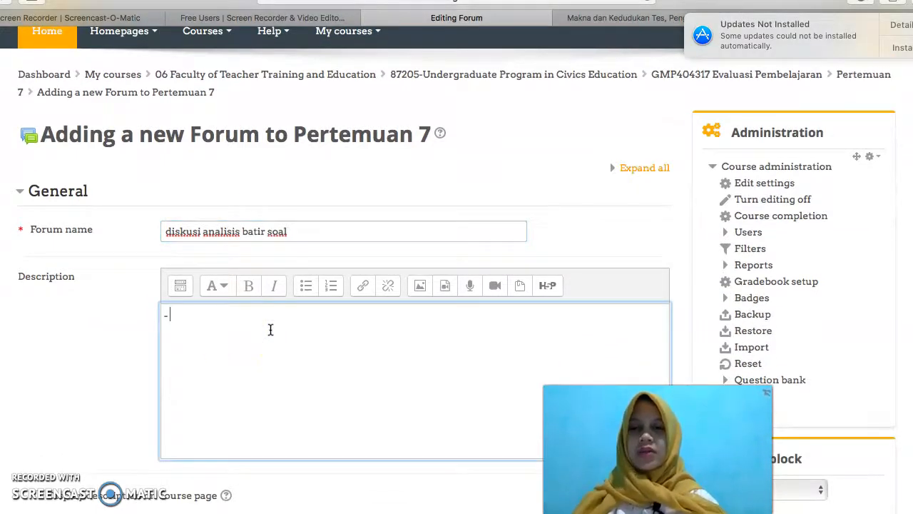
pyautogui.scroll(-1, 270, 329)
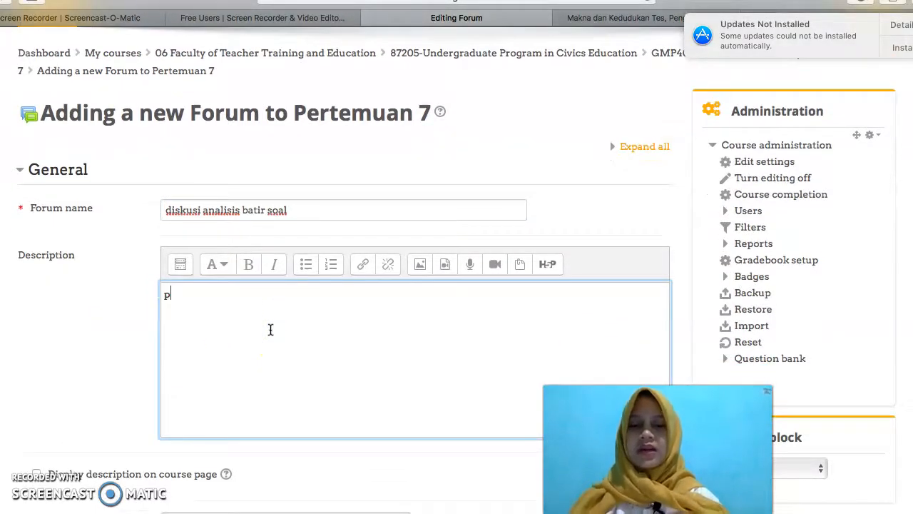
pyautogui.scroll(-15, 270, 328)
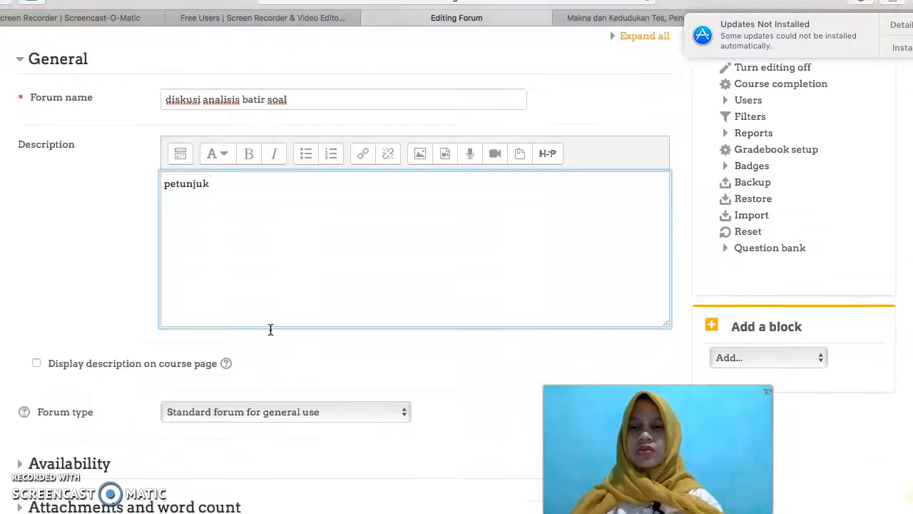
pyautogui.scroll(-8, 271, 328)
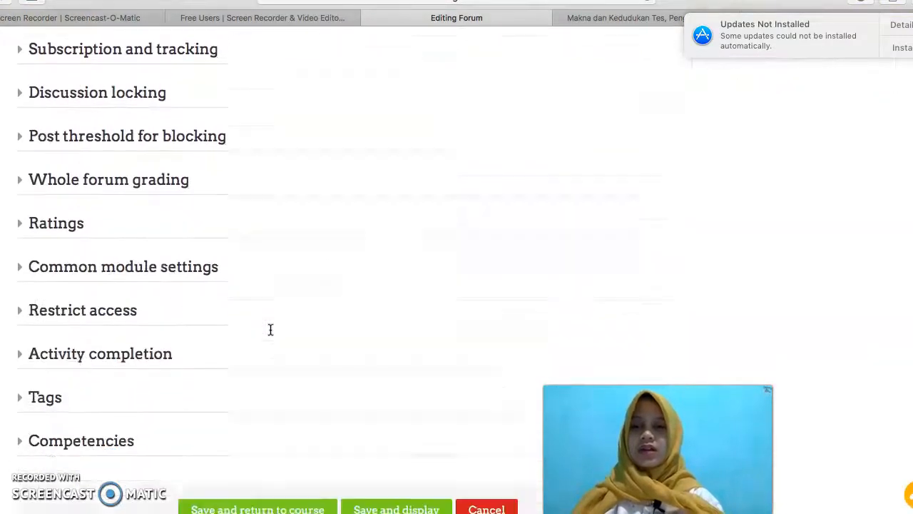
pyautogui.click(285, 378)
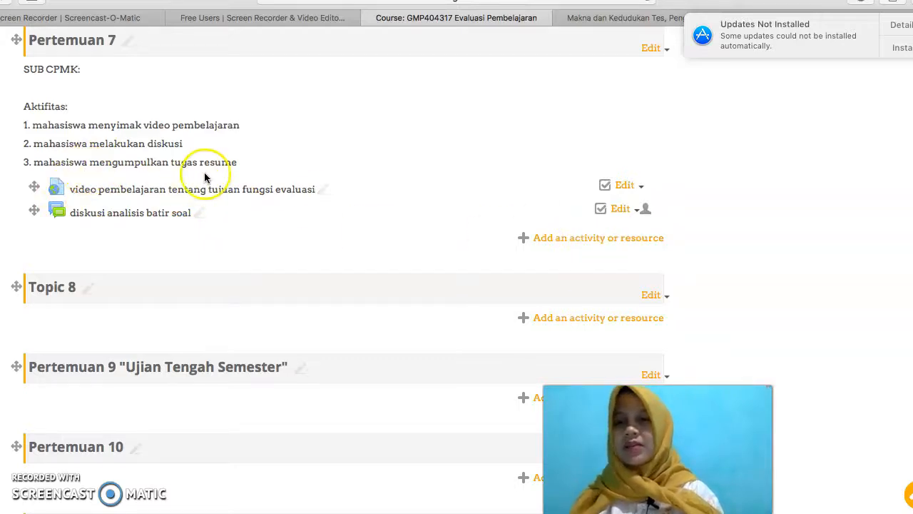
# Step: Add an Assignment activity to the Pertemuan 7 section and name it "resume analisis batir soal"
pyautogui.click(563, 240)
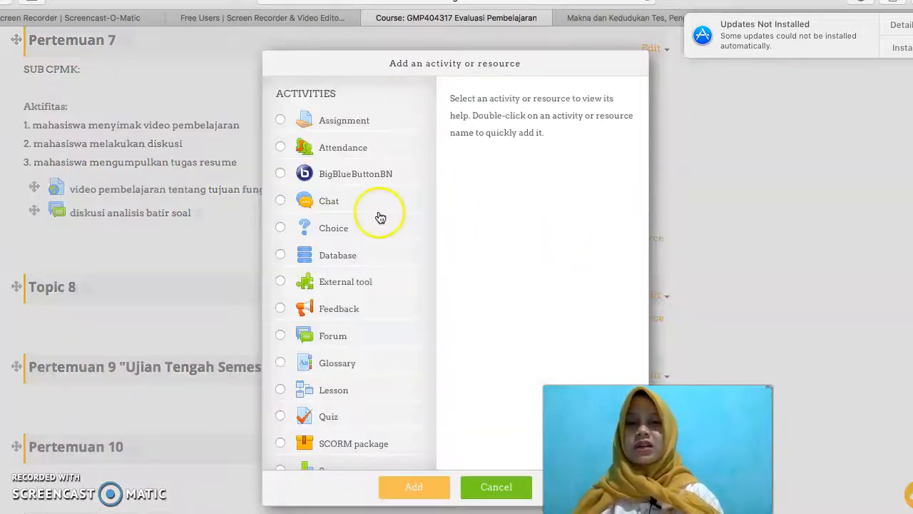
pyautogui.scroll(-5, 352, 217)
pyautogui.scroll(5, 352, 217)
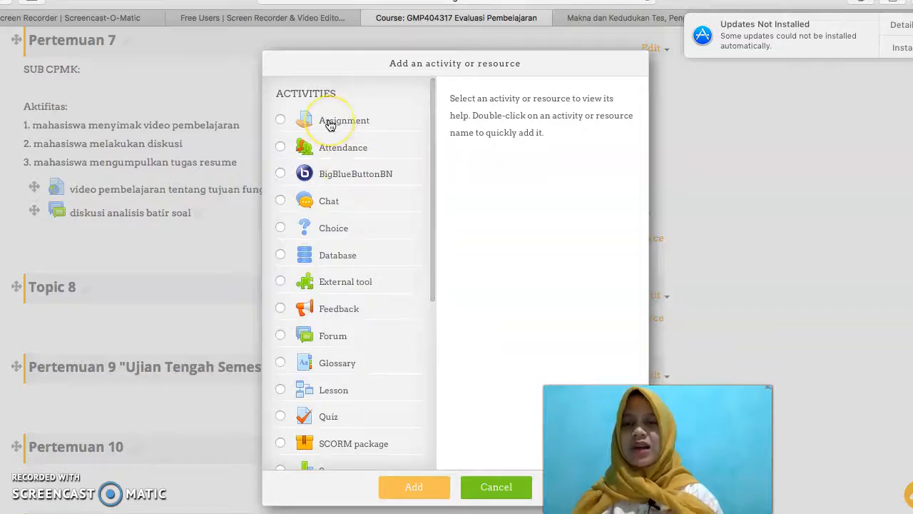
pyautogui.click(329, 124)
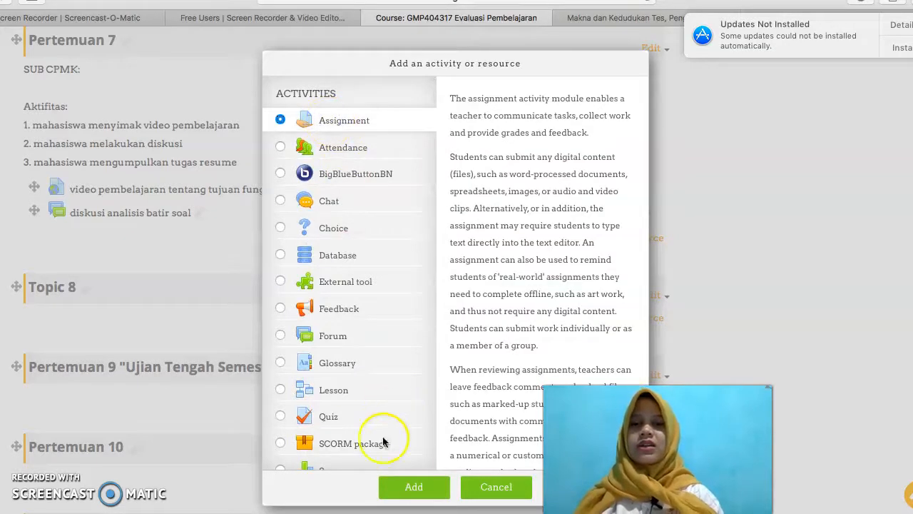
pyautogui.click(415, 488)
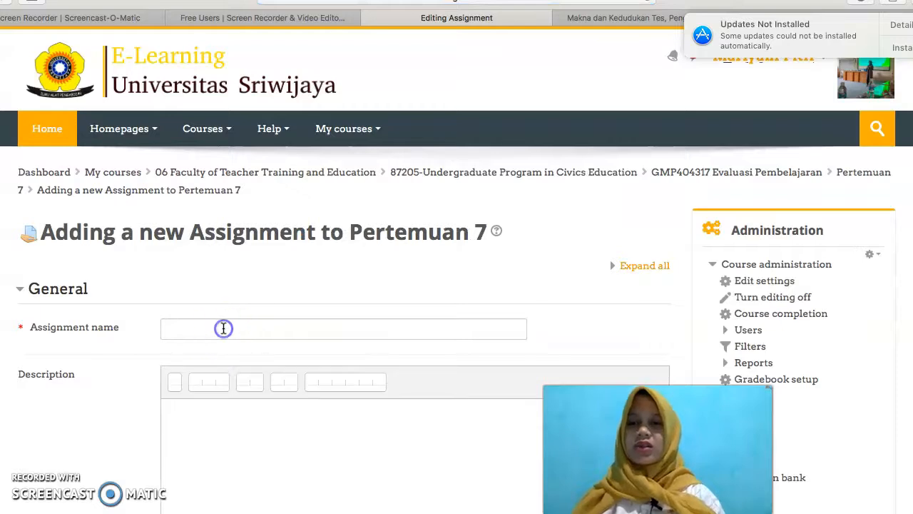
pyautogui.click(223, 328)
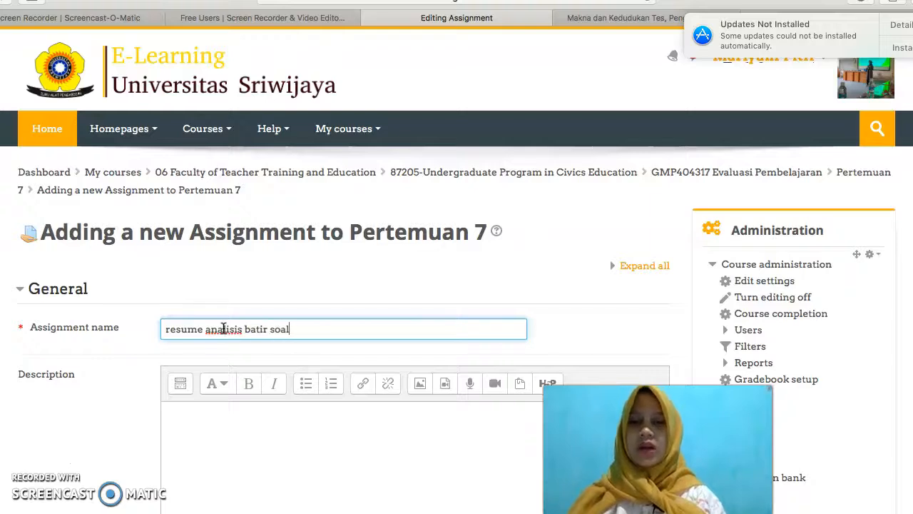
# Step: Enter "petunjuk" as the assignment description, then save the assignment and return to the course
pyautogui.scroll(-3, 223, 328)
pyautogui.click(186, 321)
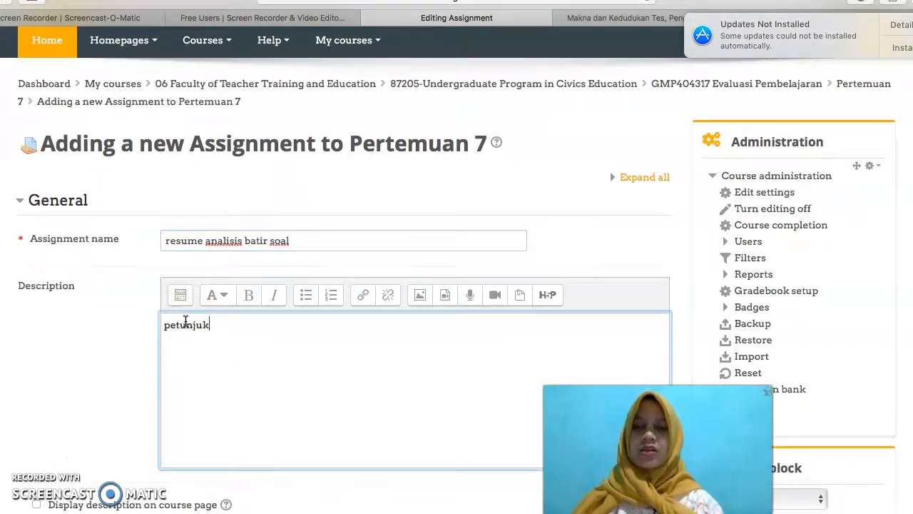
pyautogui.scroll(-20, 185, 321)
pyautogui.scroll(-15, 153, 378)
pyautogui.scroll(-11, 255, 350)
pyautogui.click(246, 408)
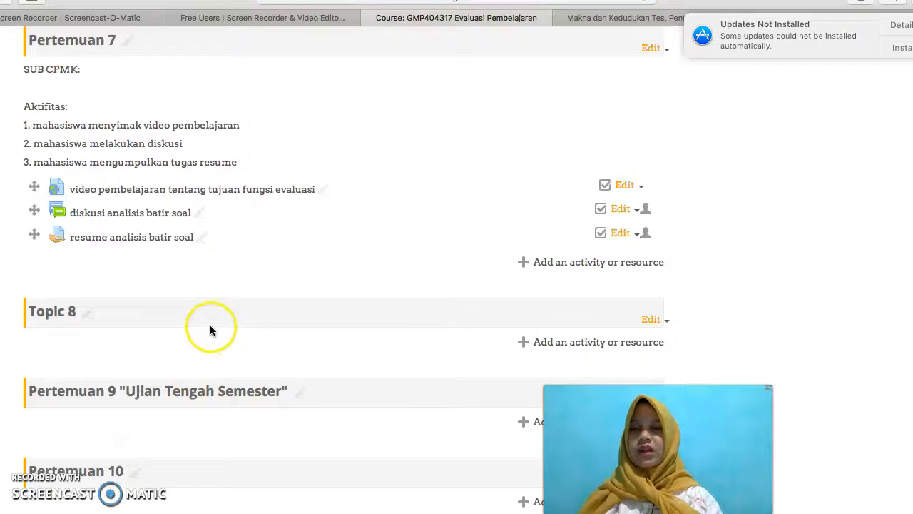
# Step: Open the assignment "resume analisis batir soal" and examine its grading summary and submission options
pyautogui.click(62, 237)
pyautogui.scroll(-3, 213, 266)
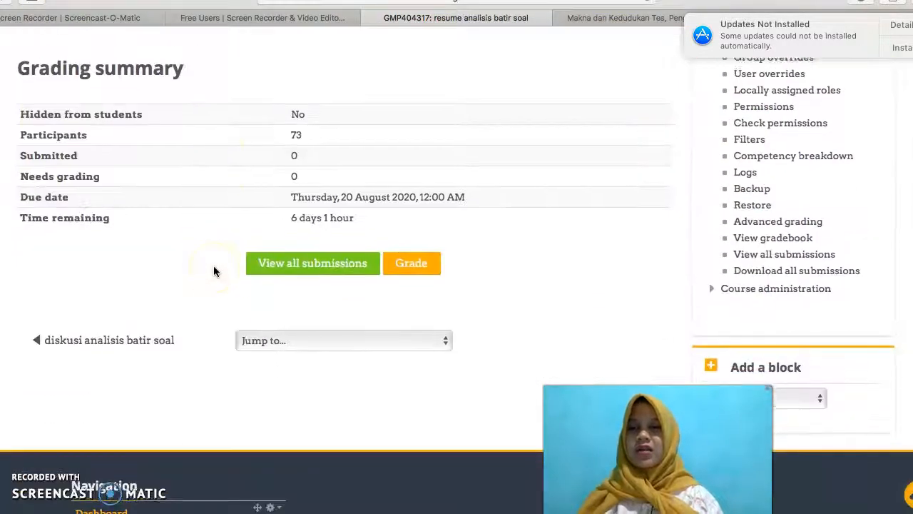
pyautogui.scroll(1, 214, 266)
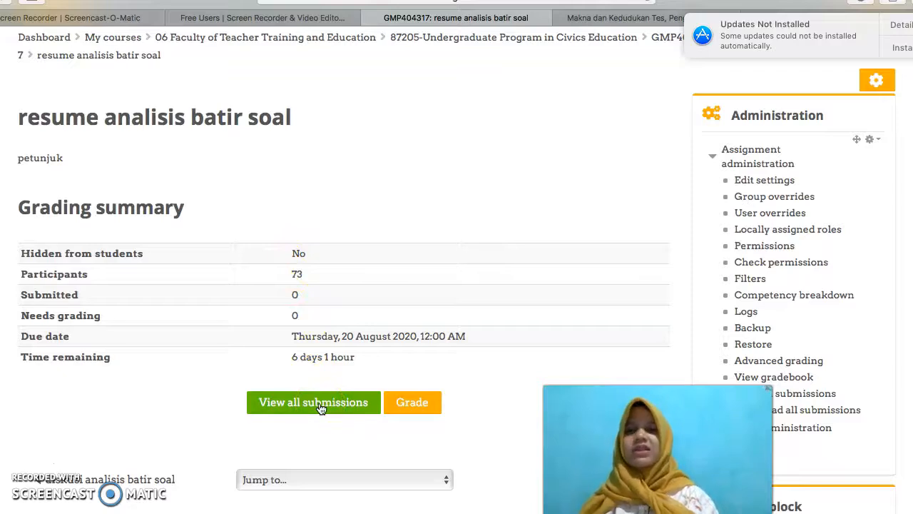
pyautogui.scroll(1, 321, 408)
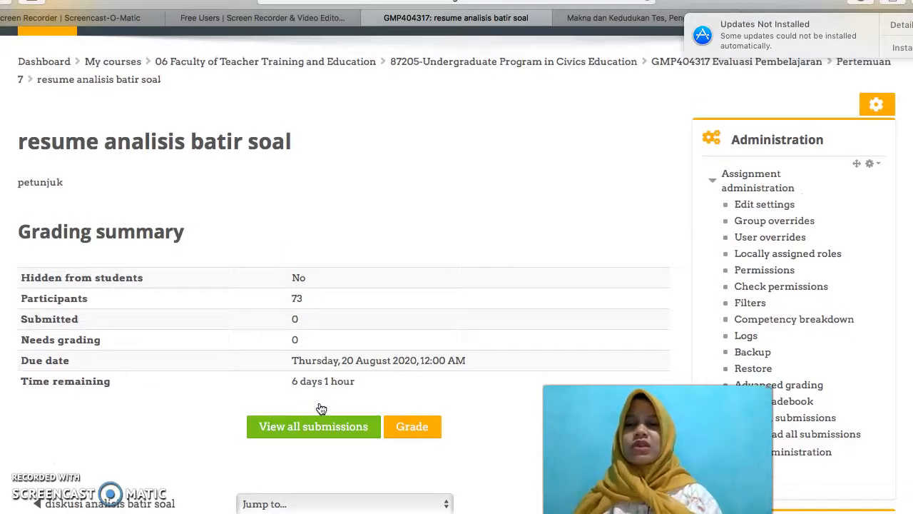
pyautogui.scroll(4, 318, 408)
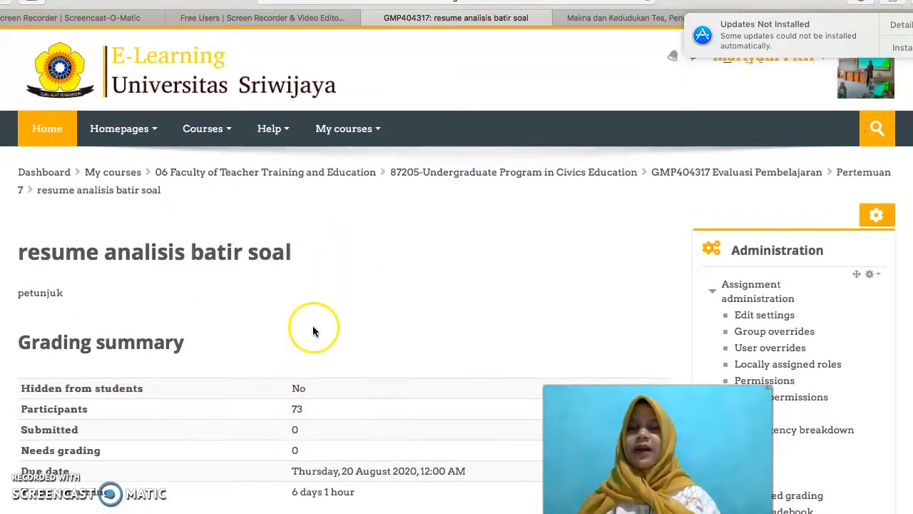
pyautogui.scroll(-7, 312, 327)
pyautogui.scroll(4, 611, 239)
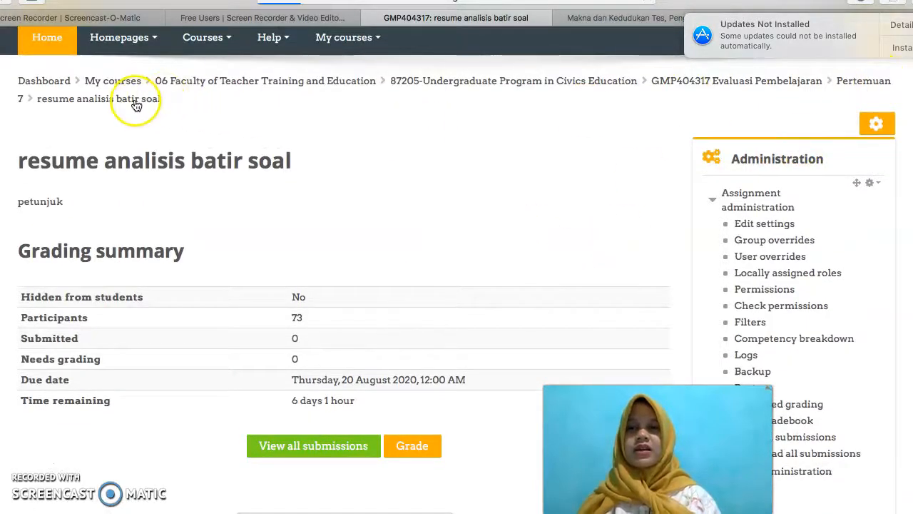
pyautogui.scroll(3, 136, 105)
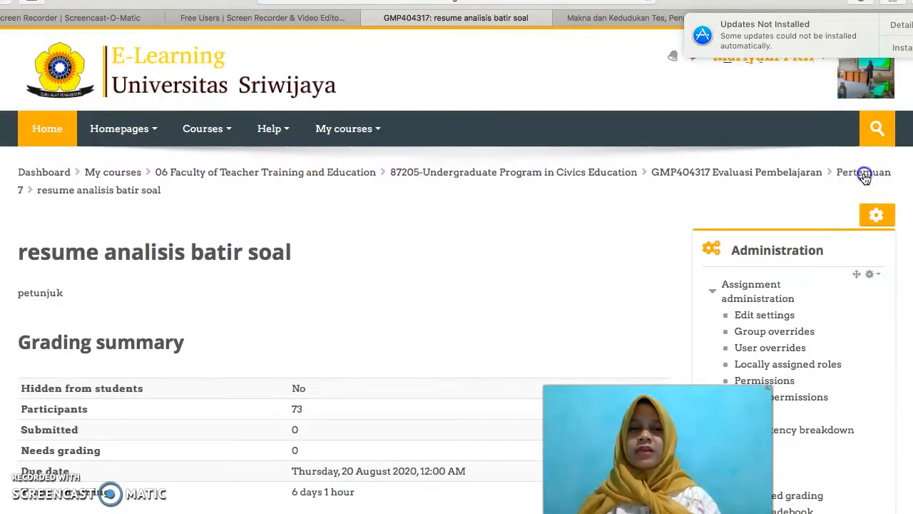
# Step: Return to the Pertemuan 7 section and examine the activity and resource types available for adding, without adding one
pyautogui.click(864, 175)
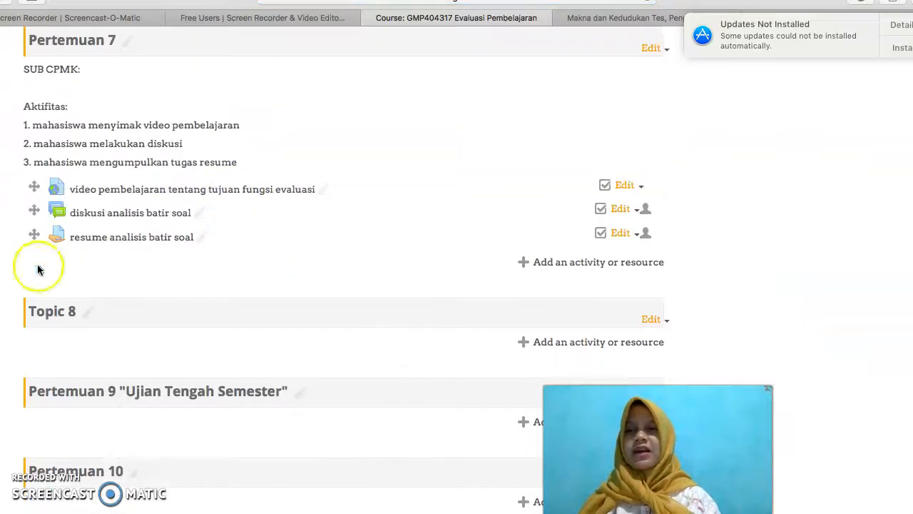
pyautogui.scroll(3, 163, 117)
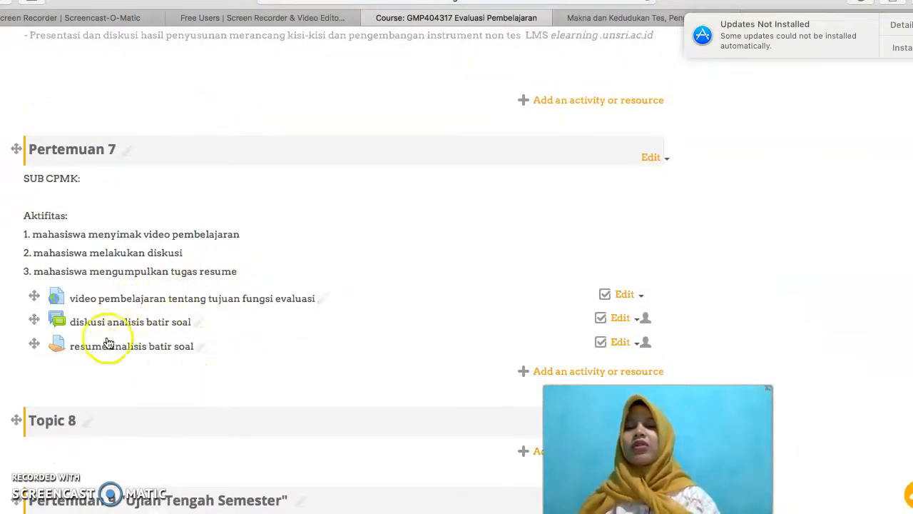
pyautogui.click(606, 372)
pyautogui.scroll(-2, 393, 285)
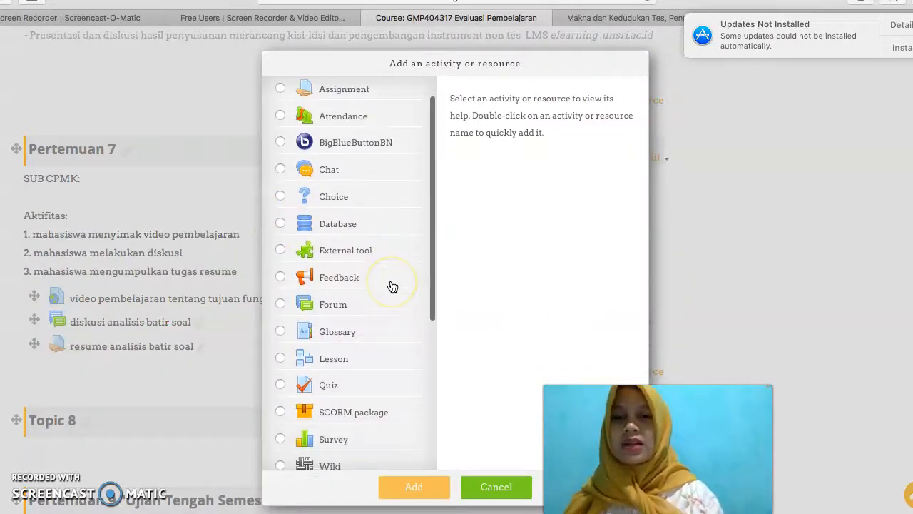
pyautogui.scroll(-2, 381, 288)
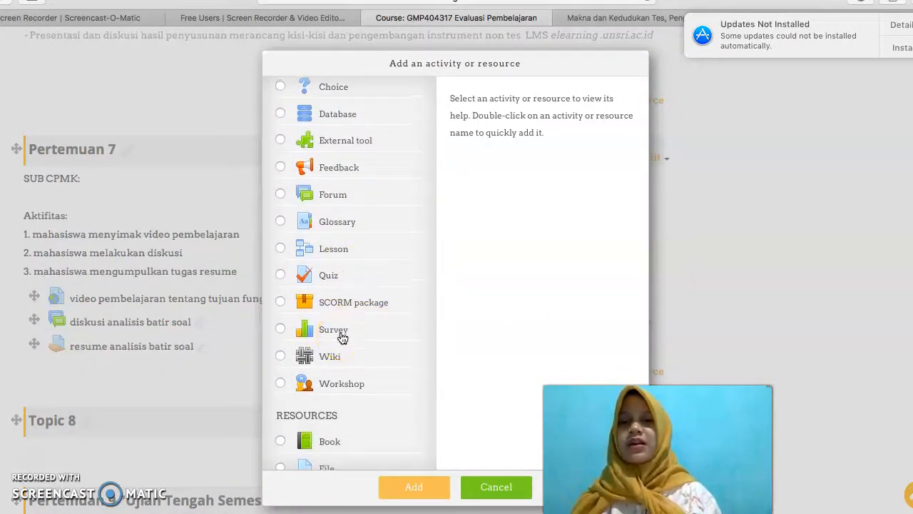
pyautogui.scroll(2, 342, 337)
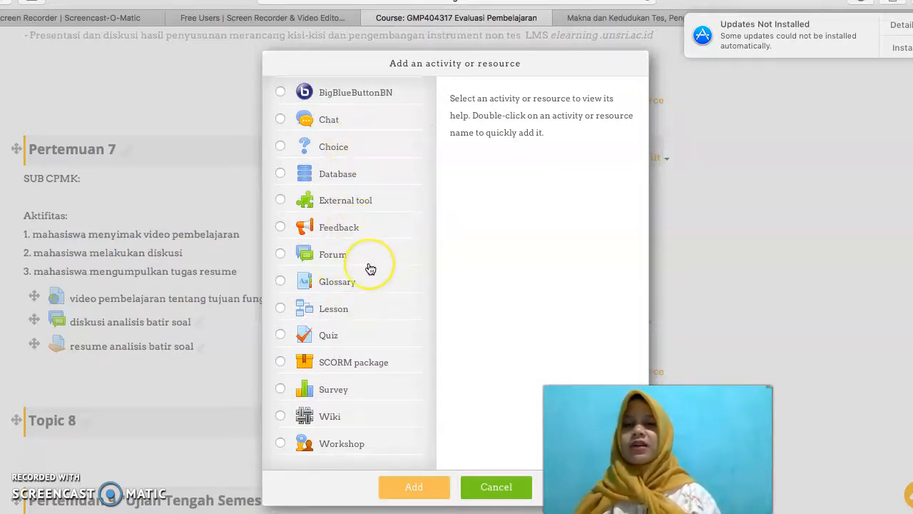
pyautogui.scroll(-7, 368, 266)
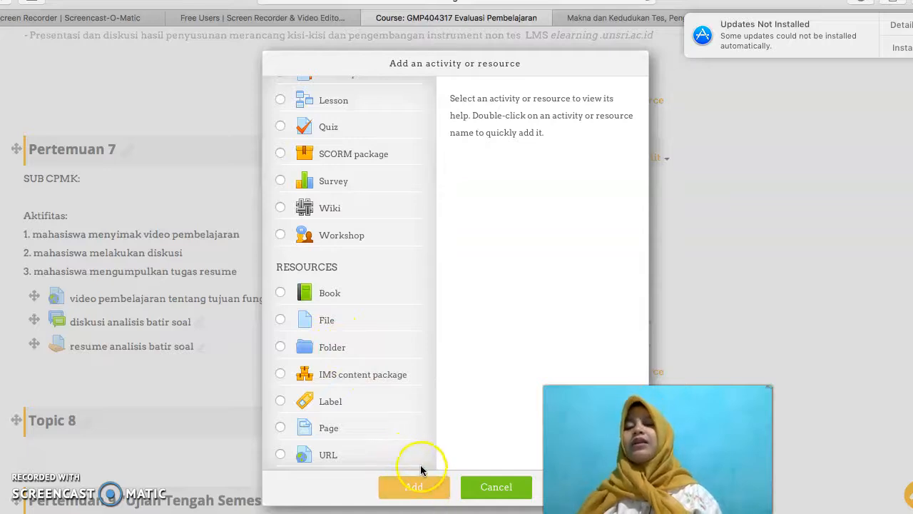
pyautogui.click(505, 495)
pyautogui.scroll(2, 401, 324)
pyautogui.scroll(-5, 402, 324)
pyautogui.scroll(5, 402, 327)
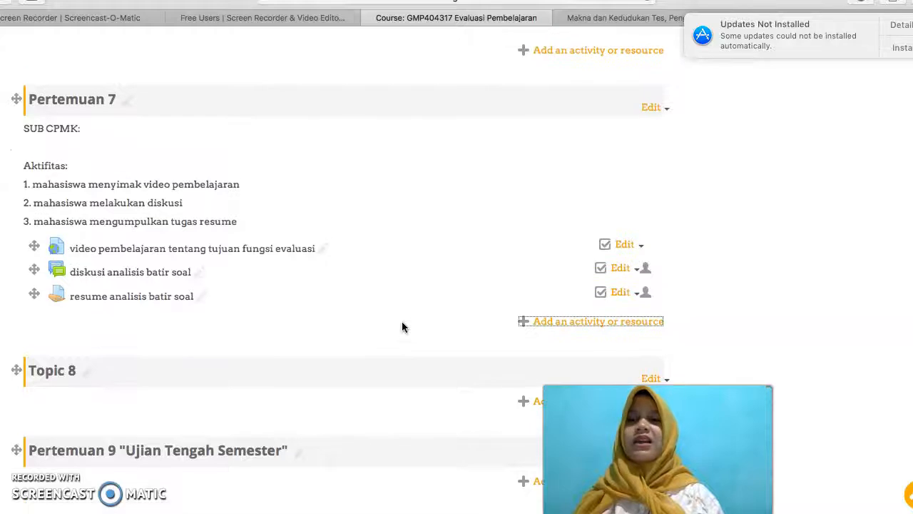
# Step: Hide the Pertemuan 7 topic from students
pyautogui.scroll(1, 599, 149)
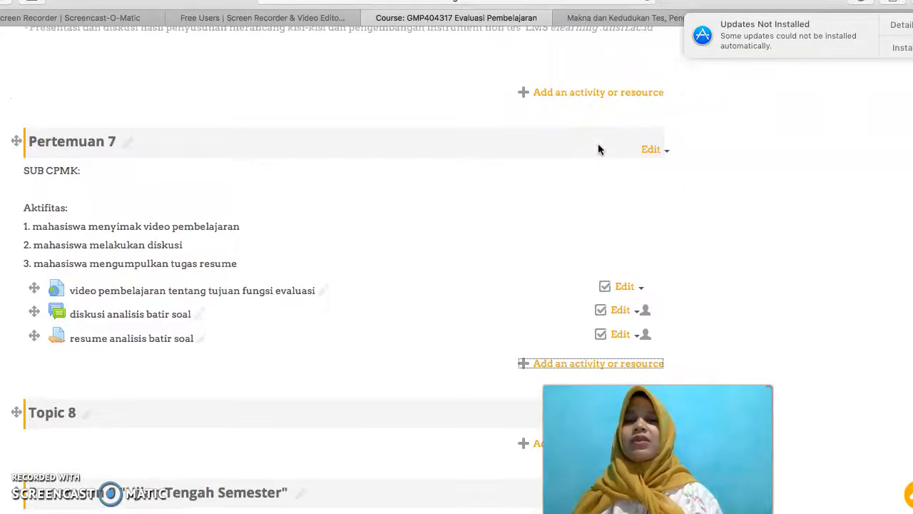
pyautogui.scroll(-1, 599, 149)
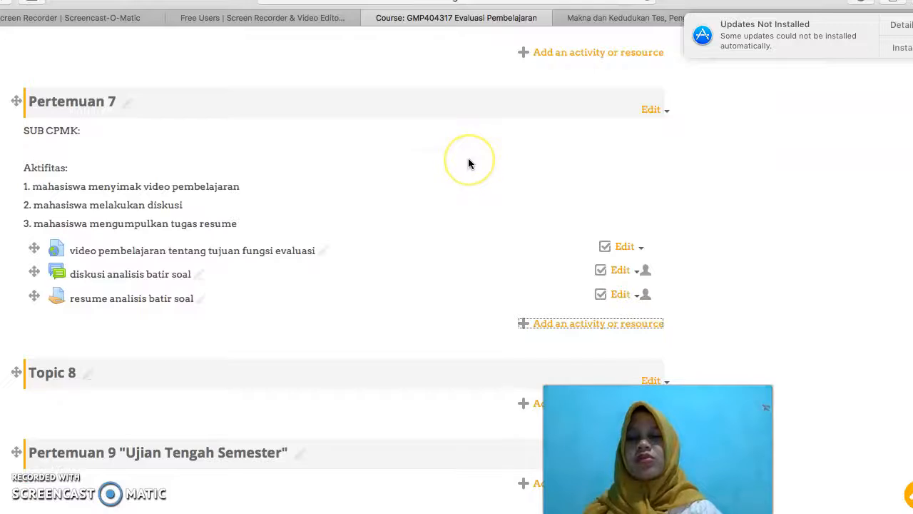
pyautogui.scroll(1, 467, 164)
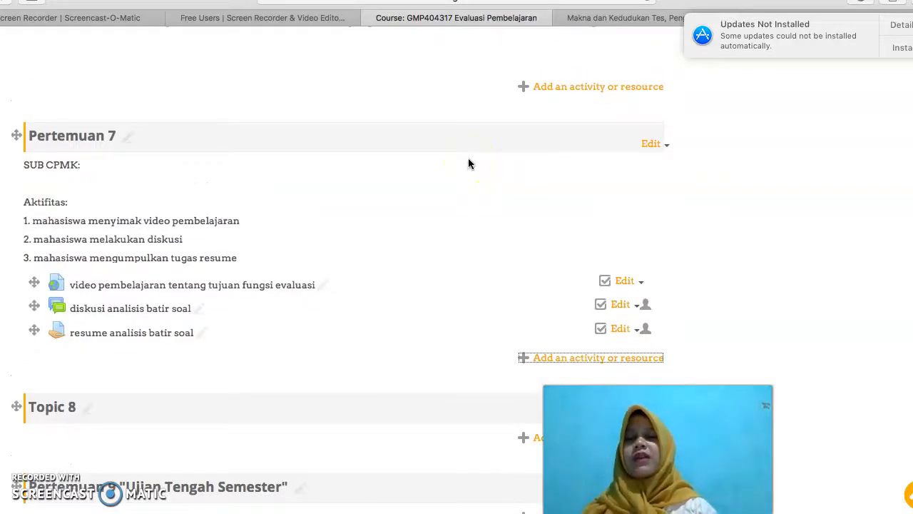
pyautogui.scroll(2, 467, 164)
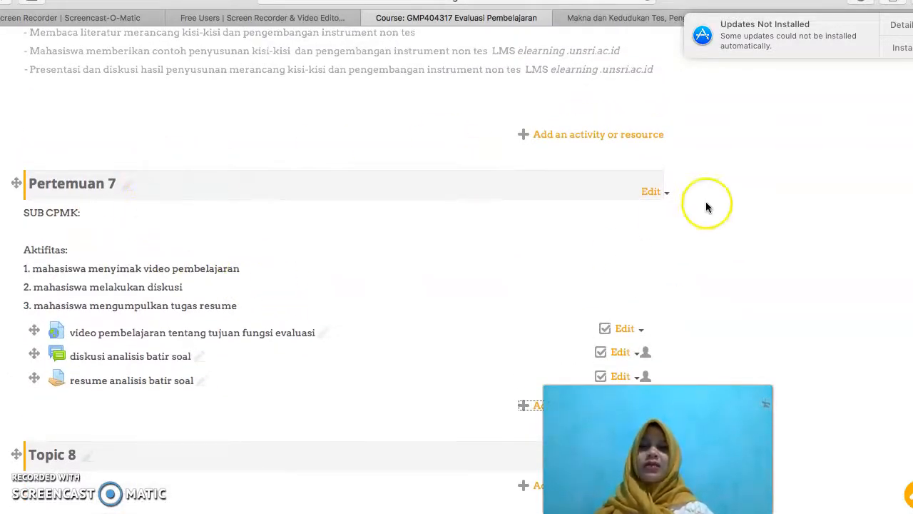
pyautogui.click(665, 194)
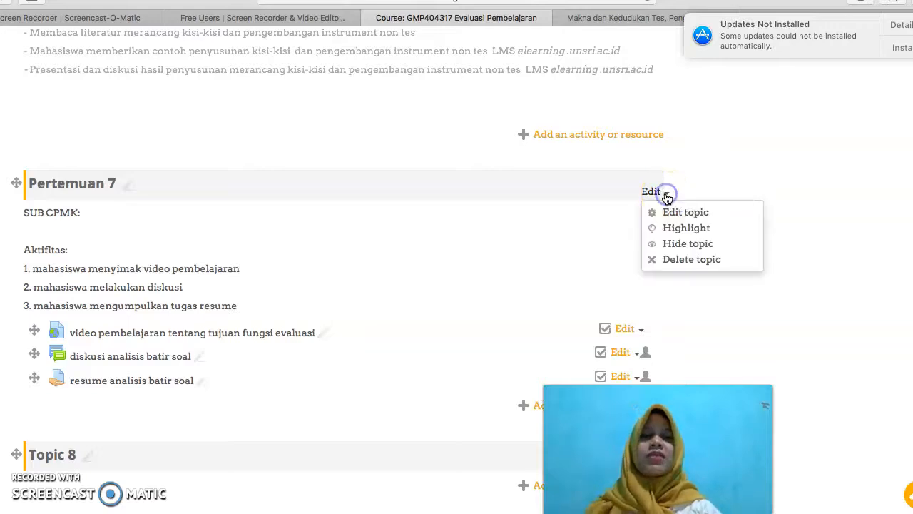
pyautogui.click(671, 246)
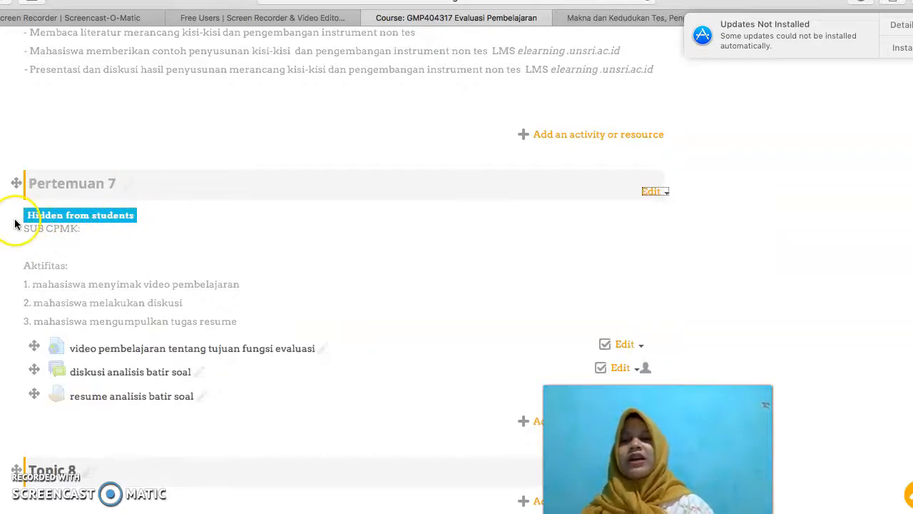
# Step: Compare Pertemuan 7 with the other hidden sections of the course and make the topic visible to students again
pyautogui.scroll(3, 106, 250)
pyautogui.scroll(20, 108, 251)
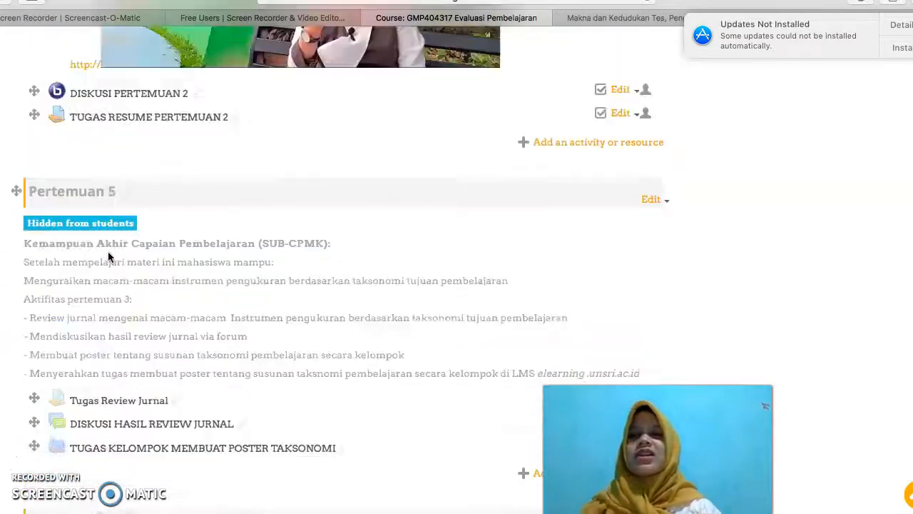
pyautogui.scroll(-20, 108, 255)
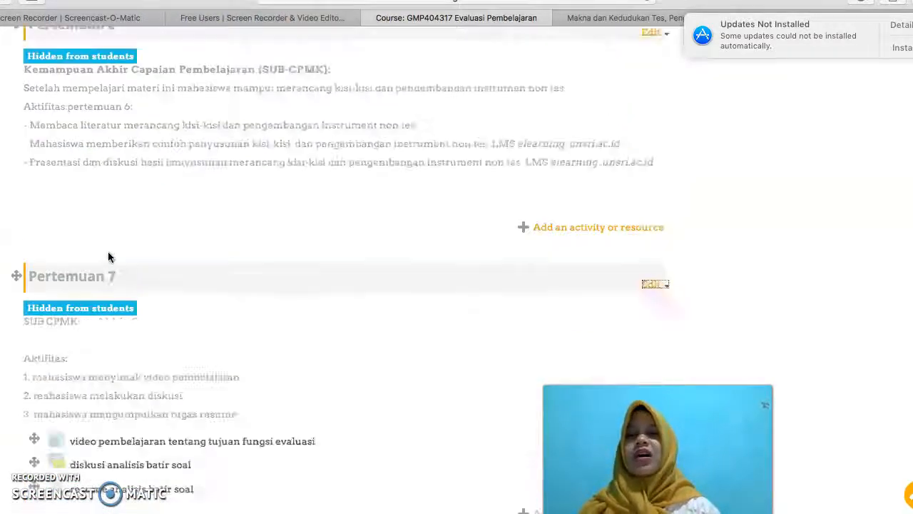
pyautogui.scroll(1, 108, 252)
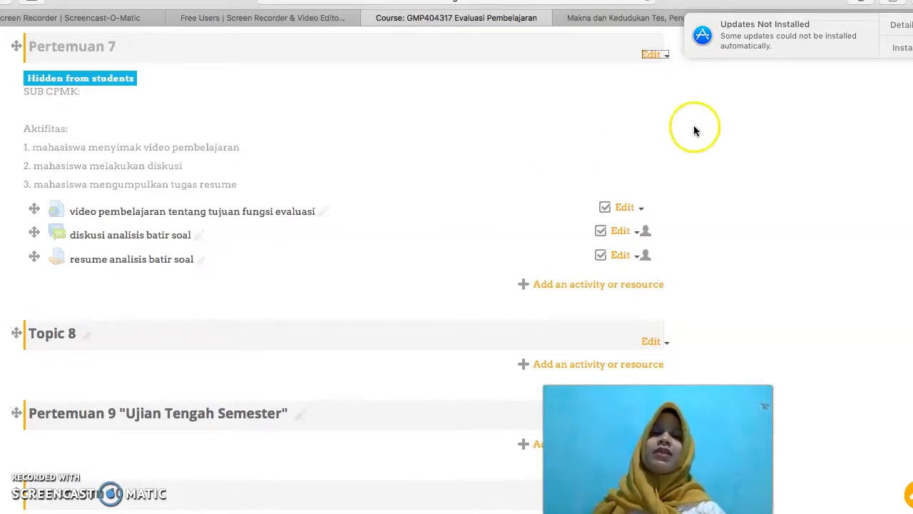
pyautogui.scroll(2, 371, 153)
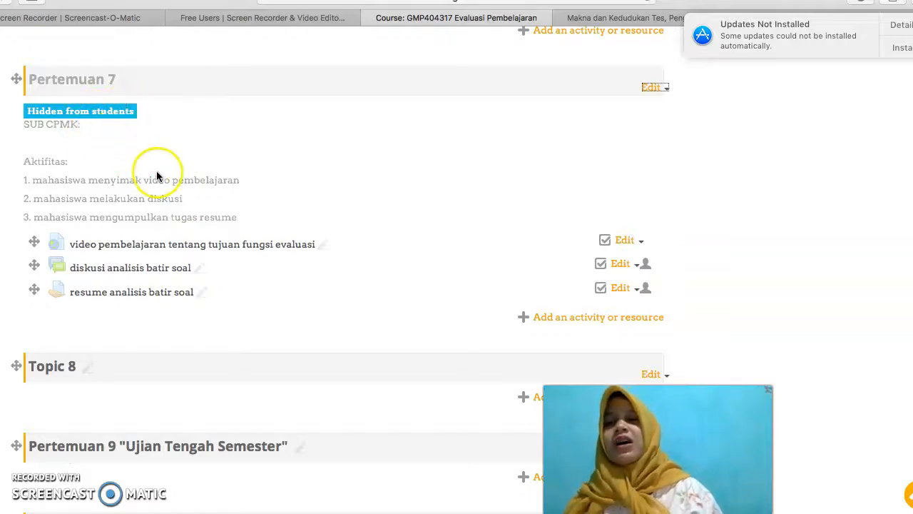
pyautogui.click(661, 90)
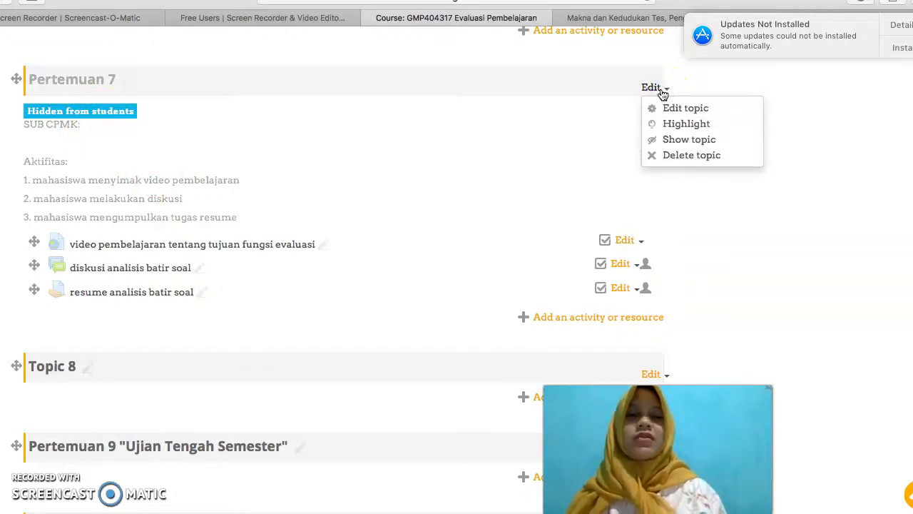
pyautogui.click(670, 139)
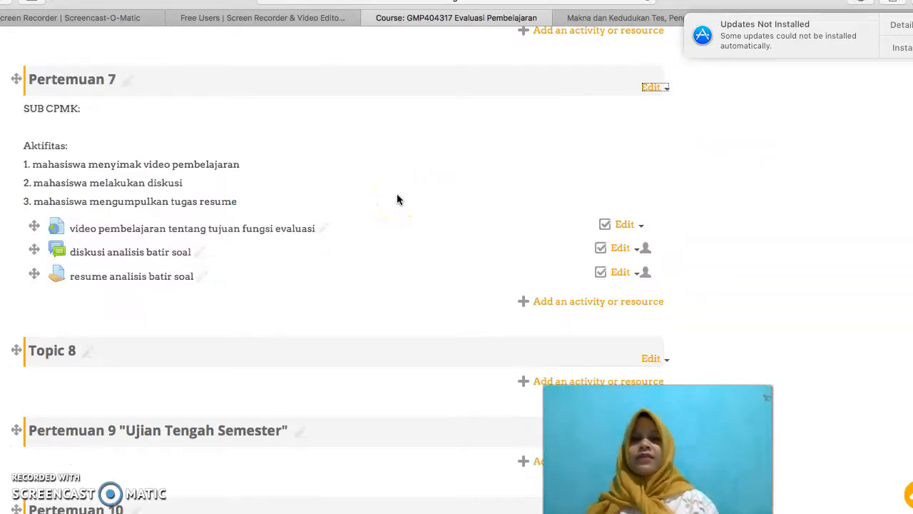
# Step: Open the list of enrolled users from the course administration
pyautogui.scroll(3, 397, 199)
pyautogui.scroll(15, 397, 199)
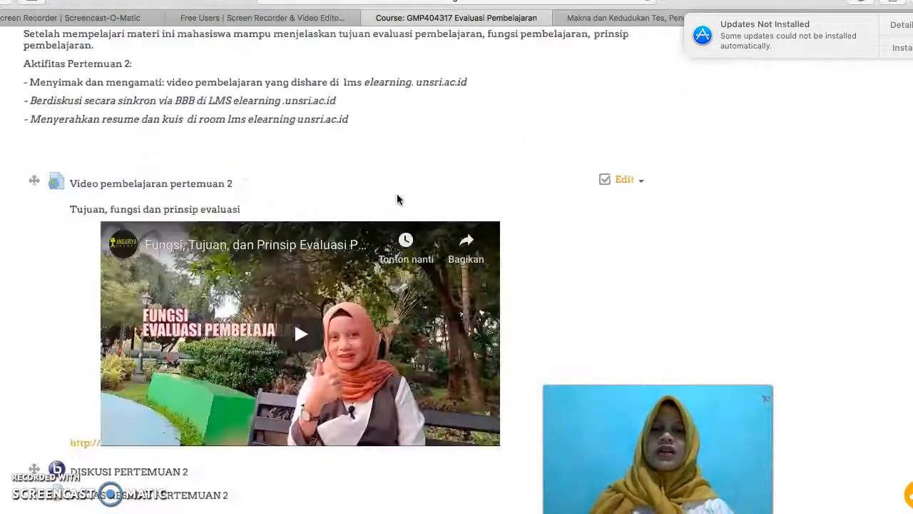
pyautogui.scroll(10, 396, 199)
pyautogui.click(489, 215)
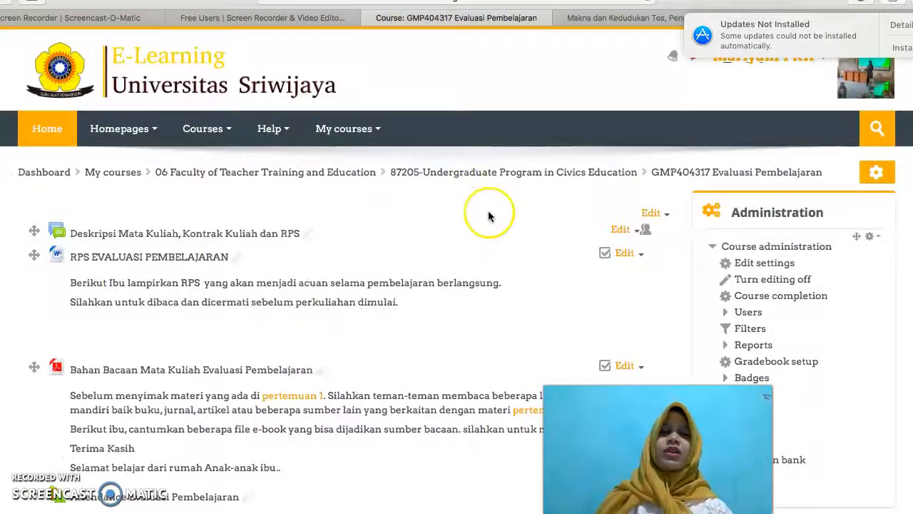
pyautogui.scroll(-4, 490, 214)
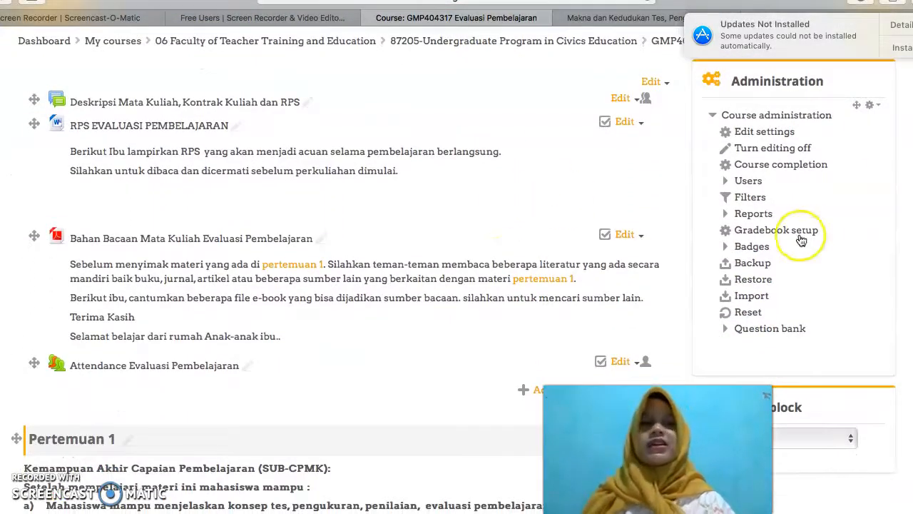
pyautogui.scroll(4, 557, 178)
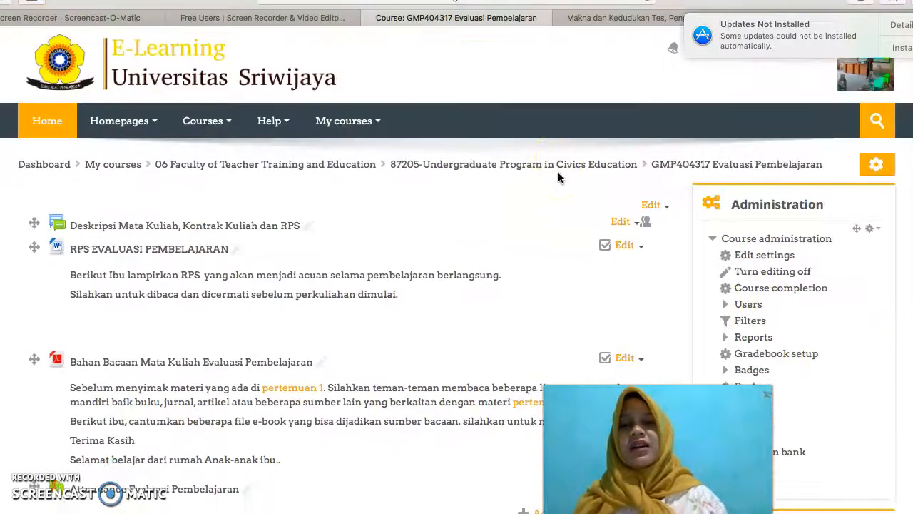
pyautogui.scroll(-5, 559, 178)
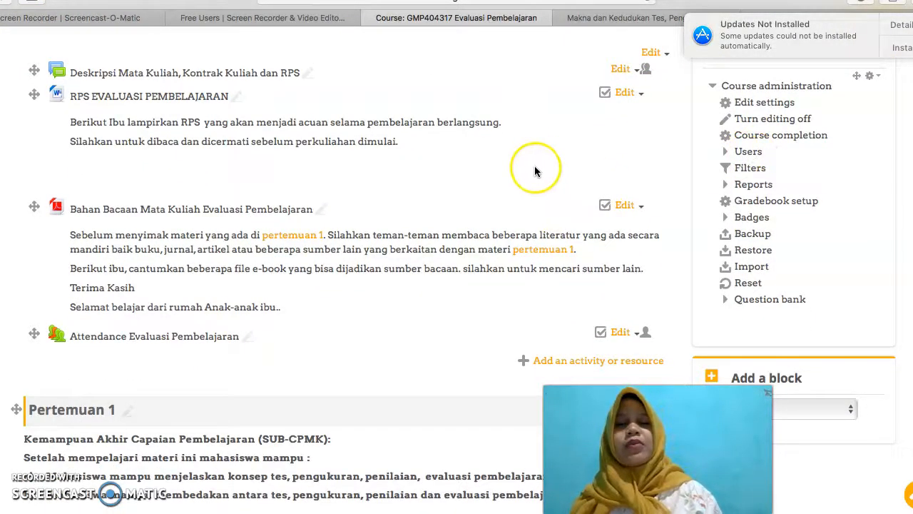
pyautogui.click(749, 152)
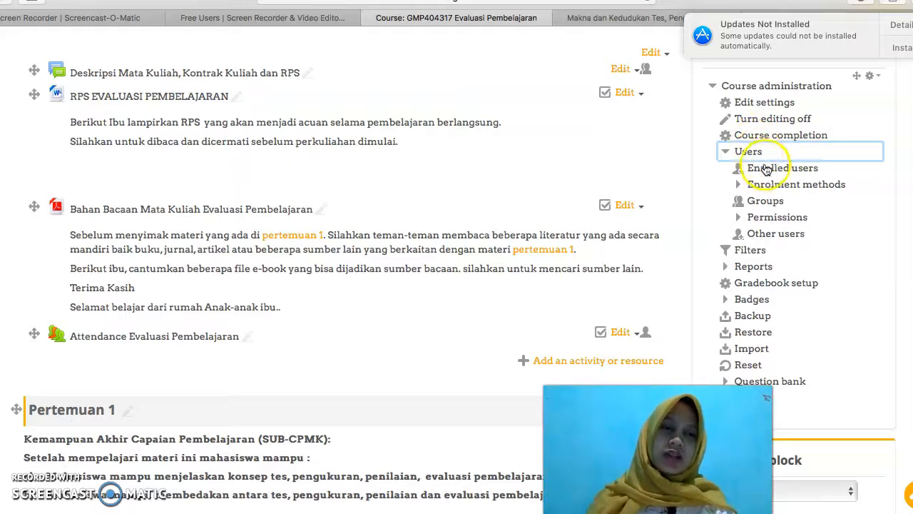
pyautogui.click(766, 173)
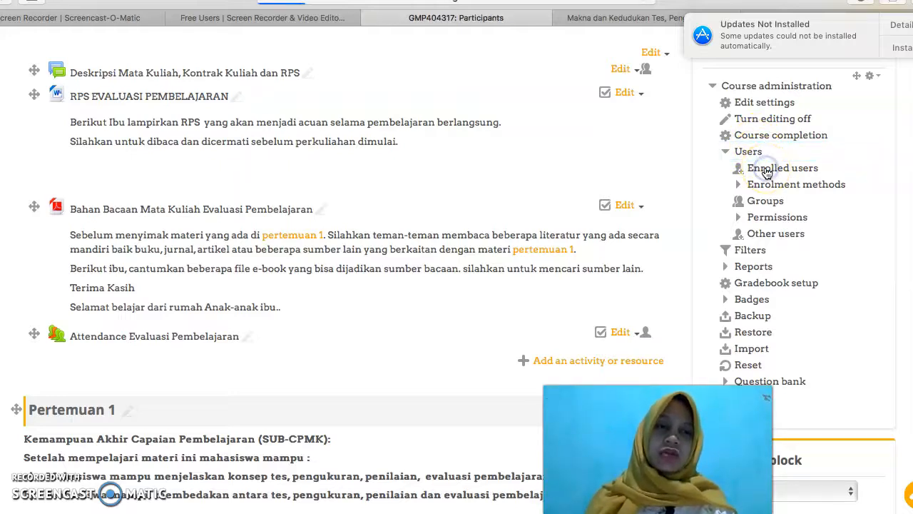
pyautogui.scroll(-1, 308, 270)
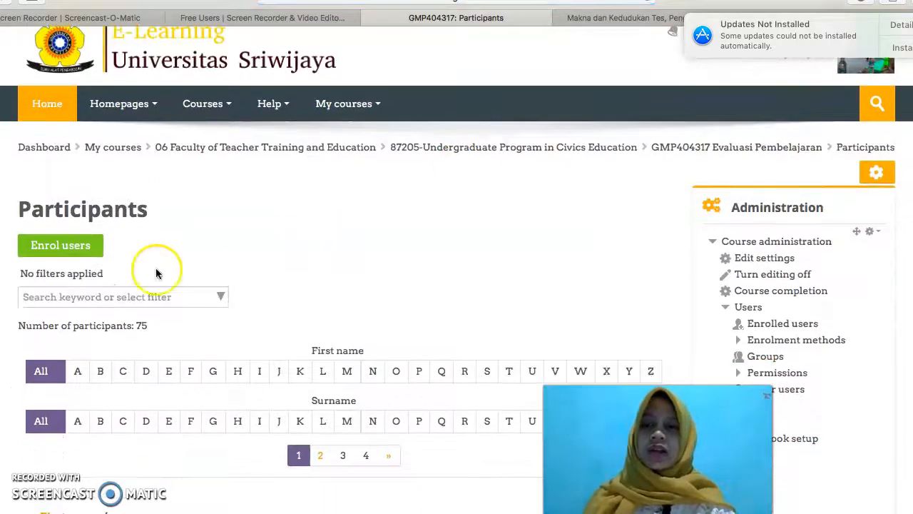
# Step: Try to enrol a user with the Teacher role, selecting the lecturer's account by name, and cancel the enrolment
pyautogui.click(61, 245)
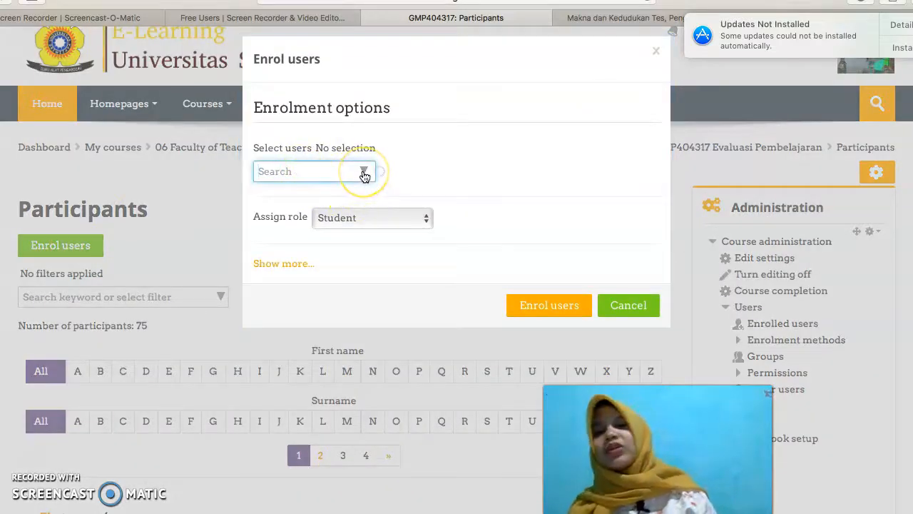
pyautogui.click(365, 176)
pyautogui.click(417, 217)
pyautogui.click(386, 195)
pyautogui.click(315, 176)
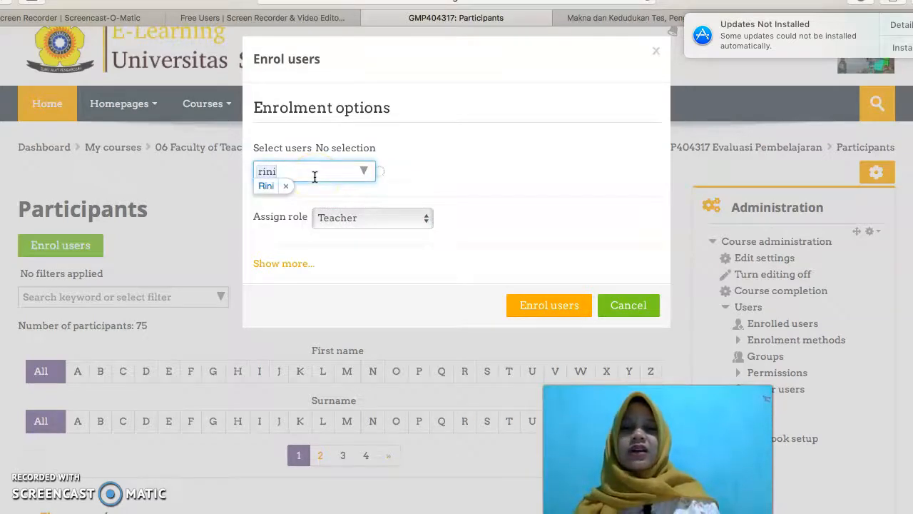
pyautogui.write('rini ')
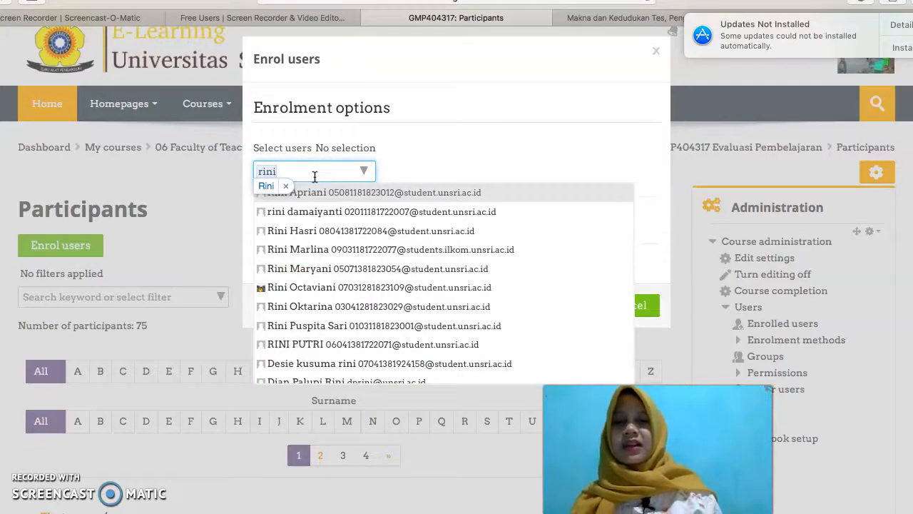
pyautogui.write('se')
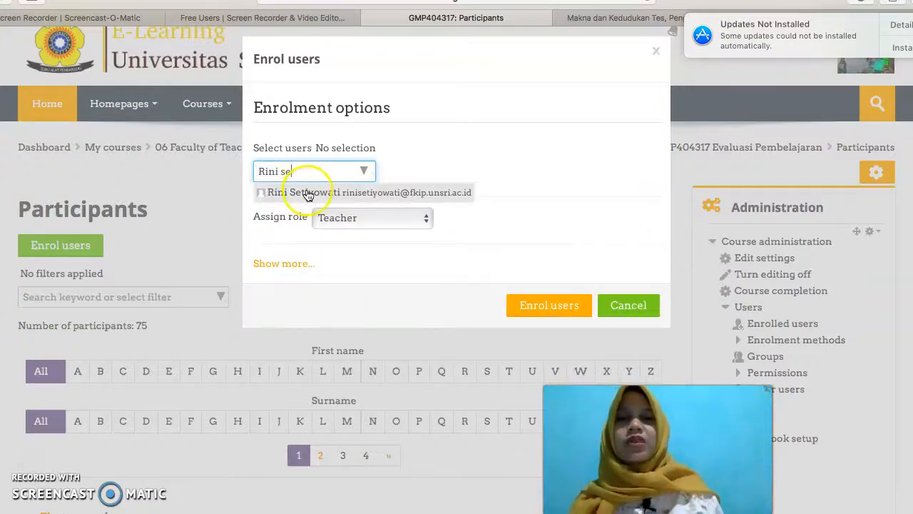
pyautogui.click(308, 194)
pyautogui.click(436, 206)
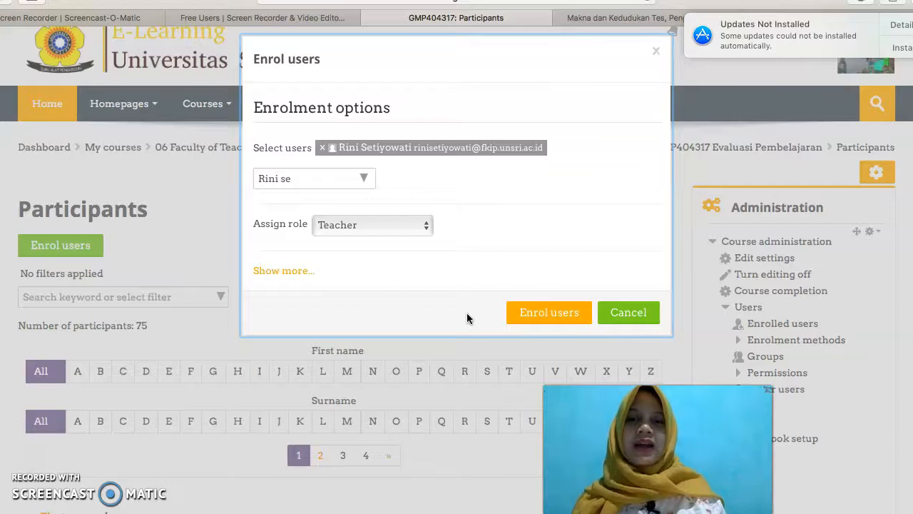
pyautogui.click(631, 316)
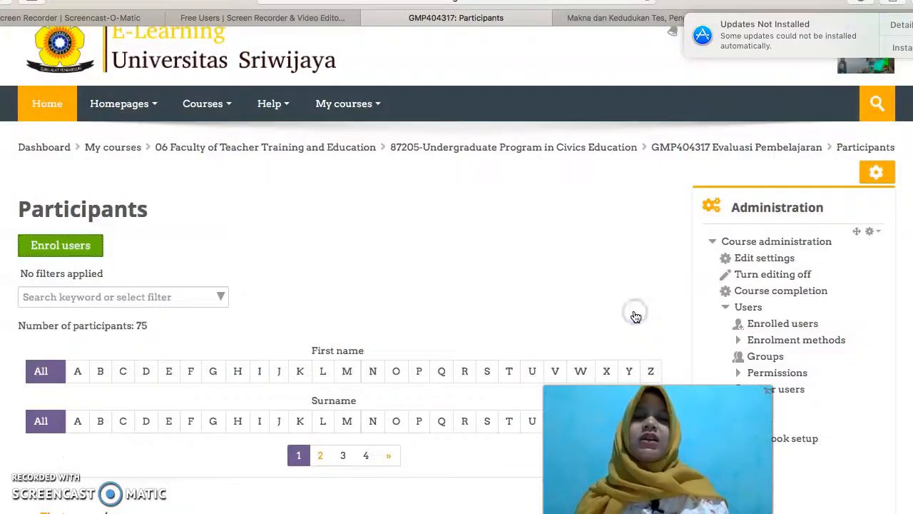
# Step: Return from the participants list to the main page of the GMP404317 Evaluasi Pembelajaran course
pyautogui.scroll(-1, 548, 286)
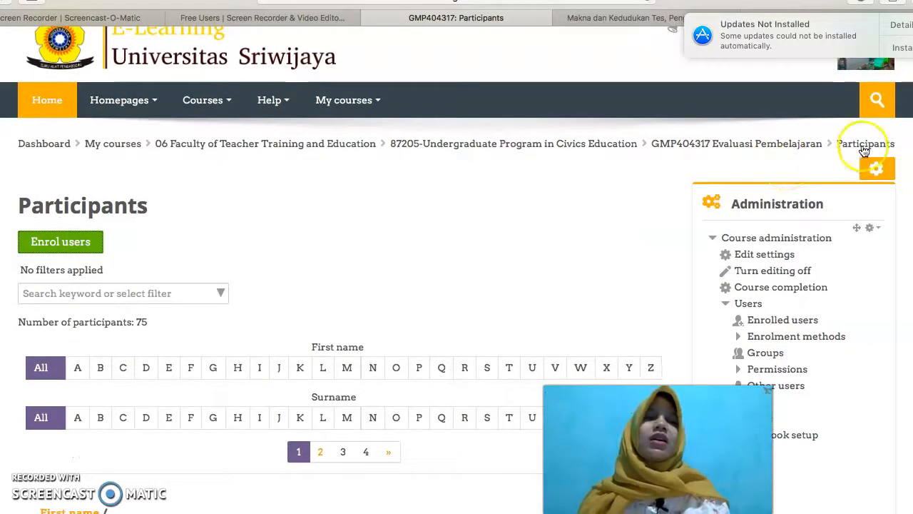
pyautogui.click(775, 145)
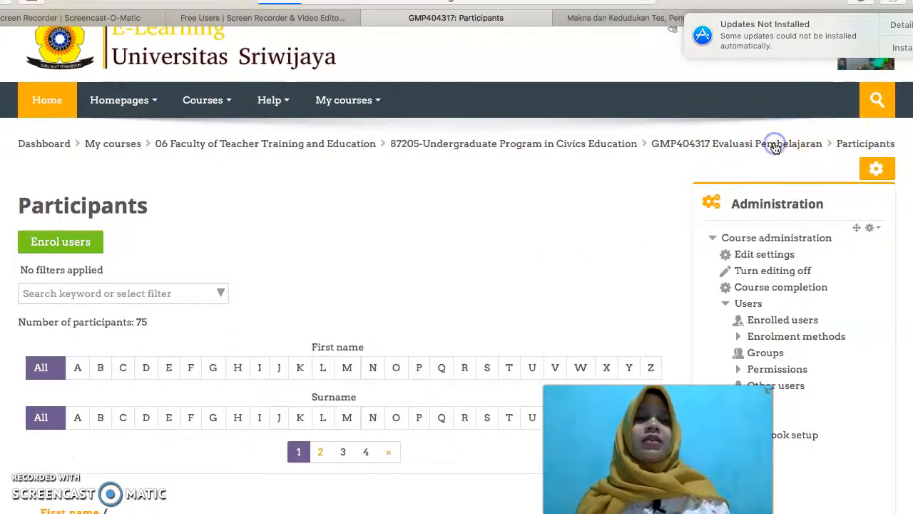
# Step: Open the enrolment methods page of the Evaluasi Pembelajaran course from the course administration and review the listed methods
pyautogui.scroll(-10, 526, 291)
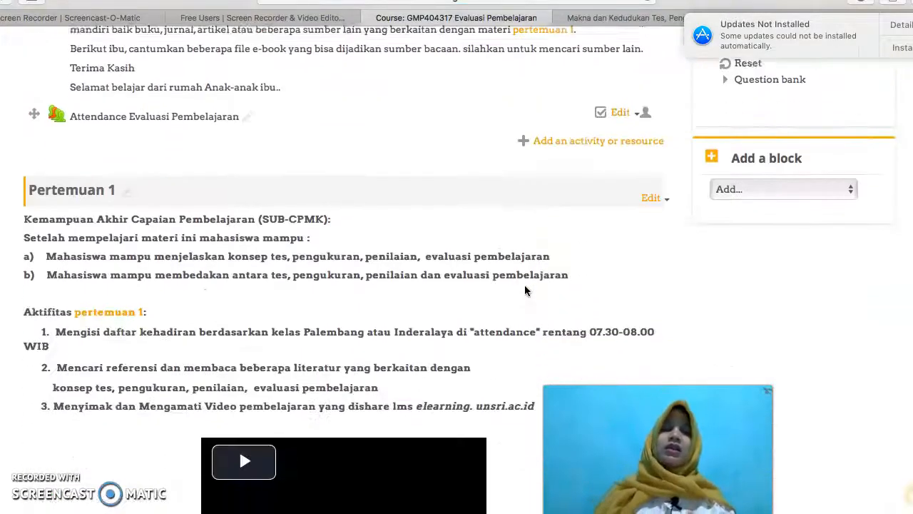
pyautogui.scroll(-1, 525, 290)
pyautogui.scroll(-15, 525, 290)
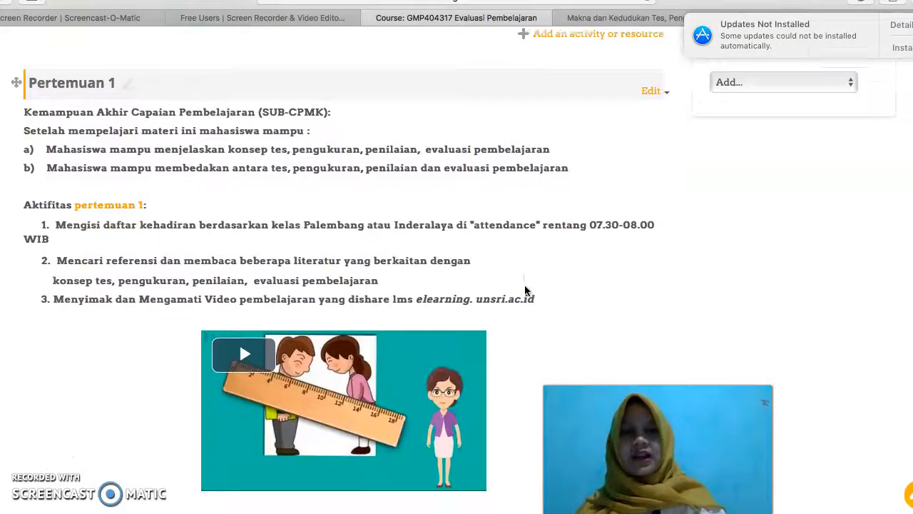
pyautogui.scroll(20, 525, 290)
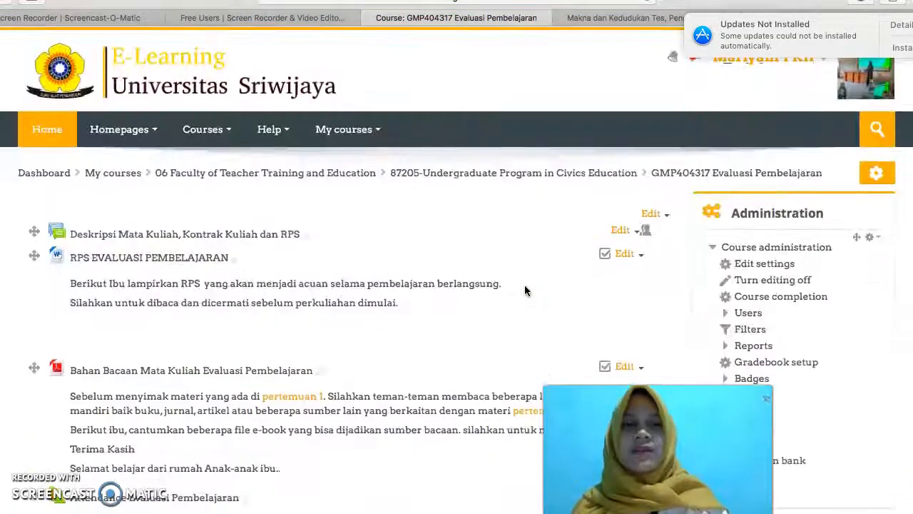
pyautogui.scroll(-2, 820, 271)
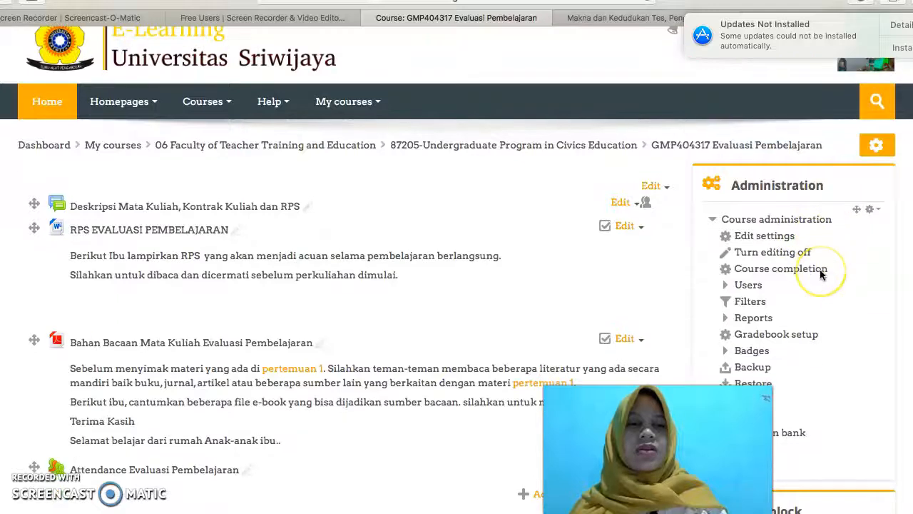
pyautogui.click(754, 262)
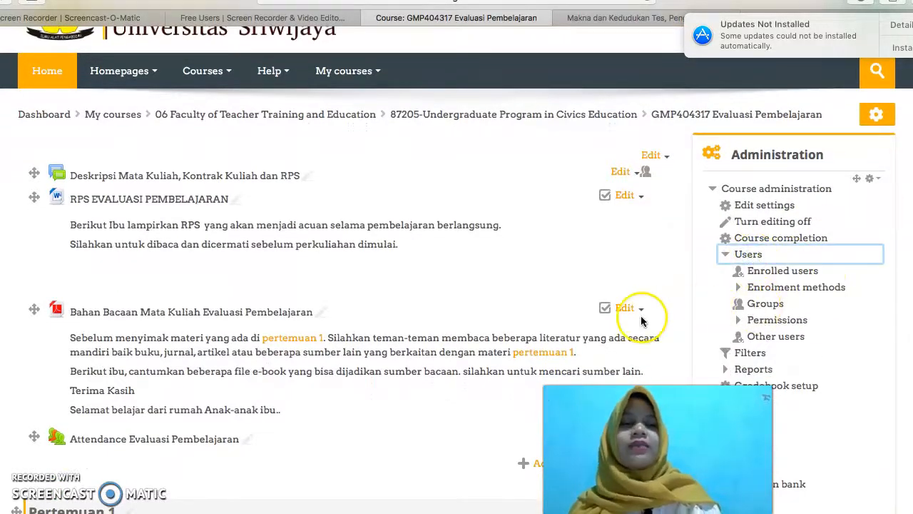
pyautogui.click(782, 289)
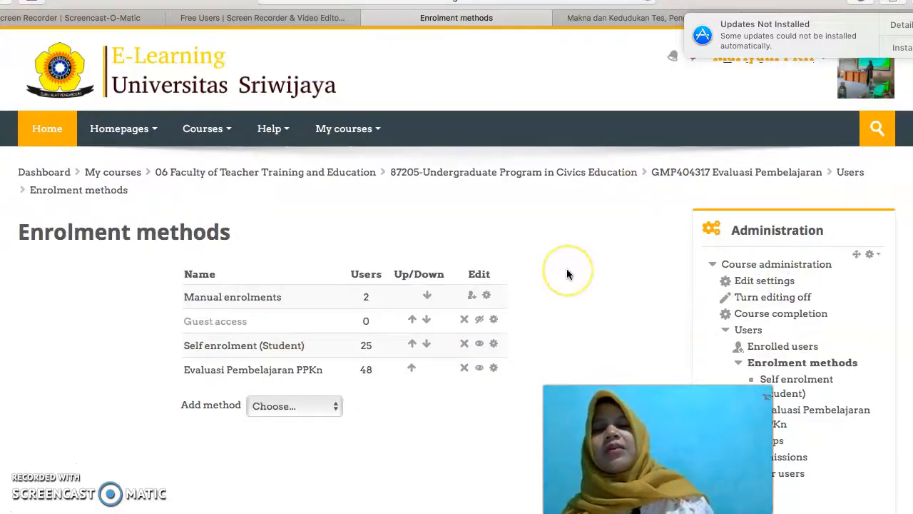
pyautogui.scroll(-4, 567, 274)
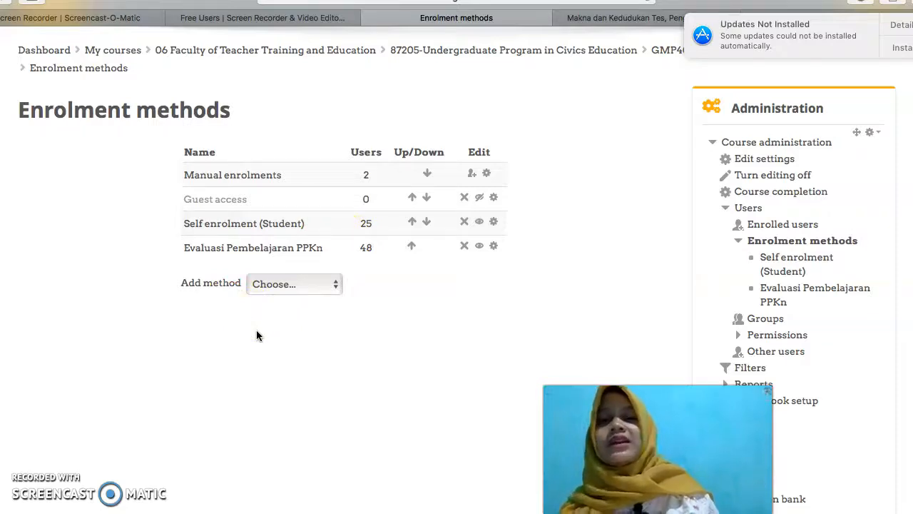
pyautogui.click(349, 126)
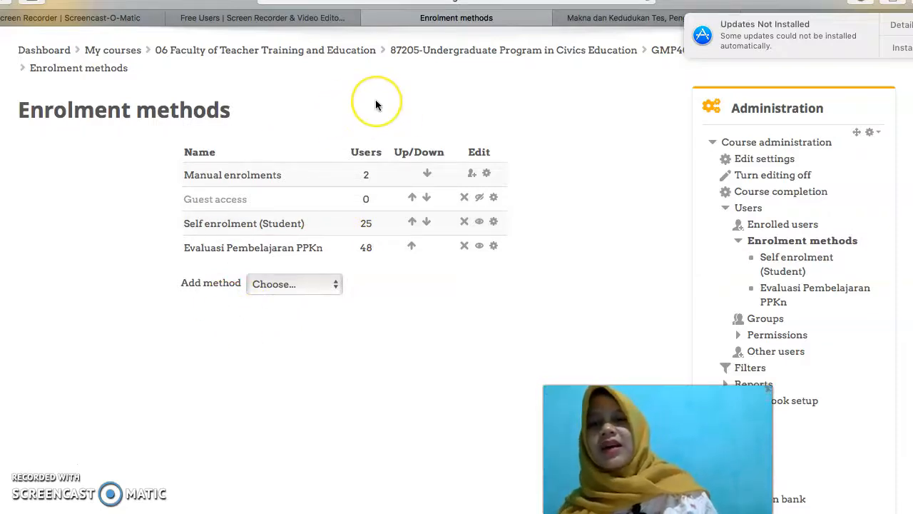
# Step: Open the form for adding a Self enrolment method and review its settings without adding the method
pyautogui.click(332, 285)
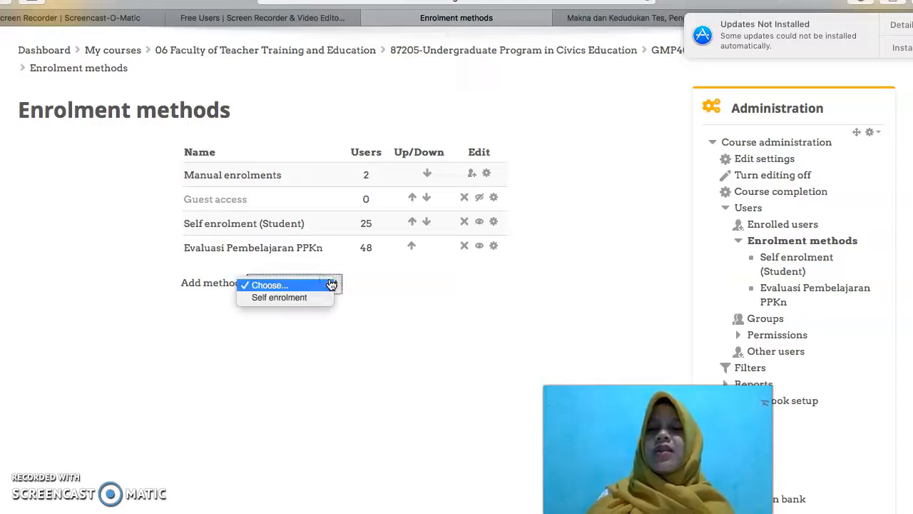
pyautogui.click(306, 299)
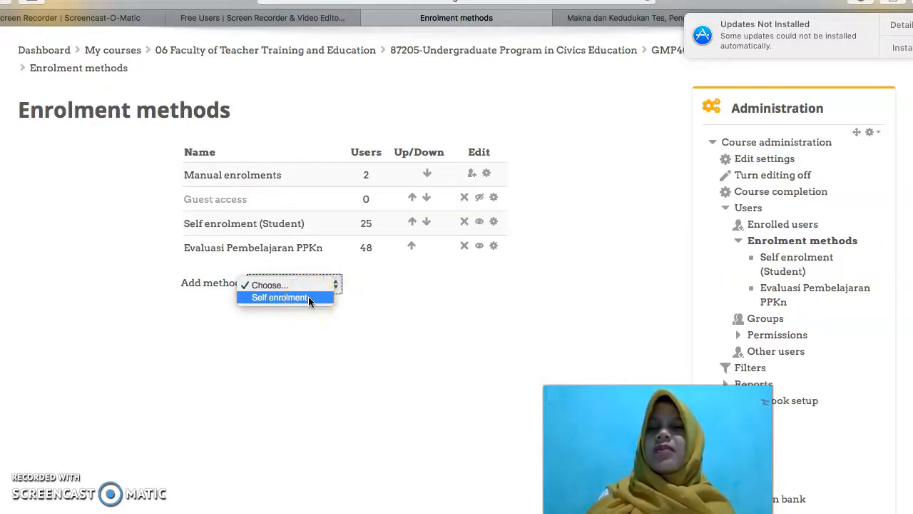
pyautogui.click(308, 297)
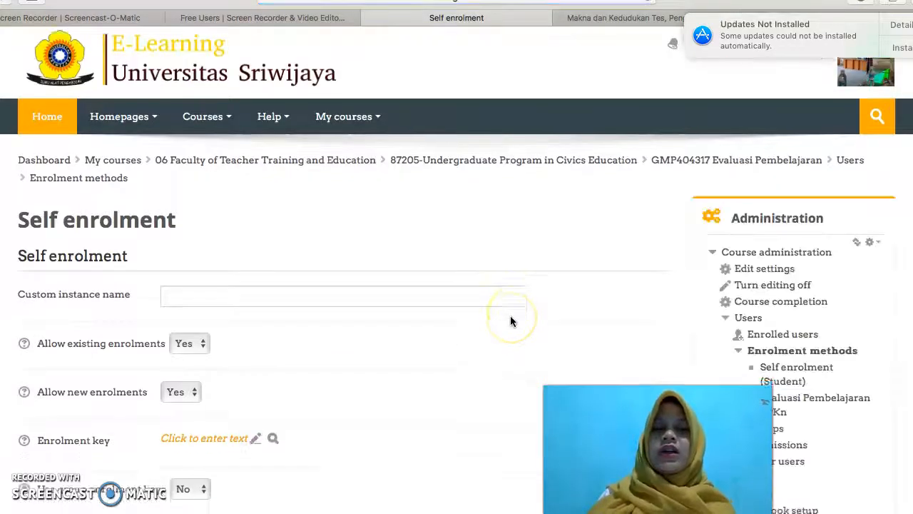
pyautogui.scroll(-10, 511, 321)
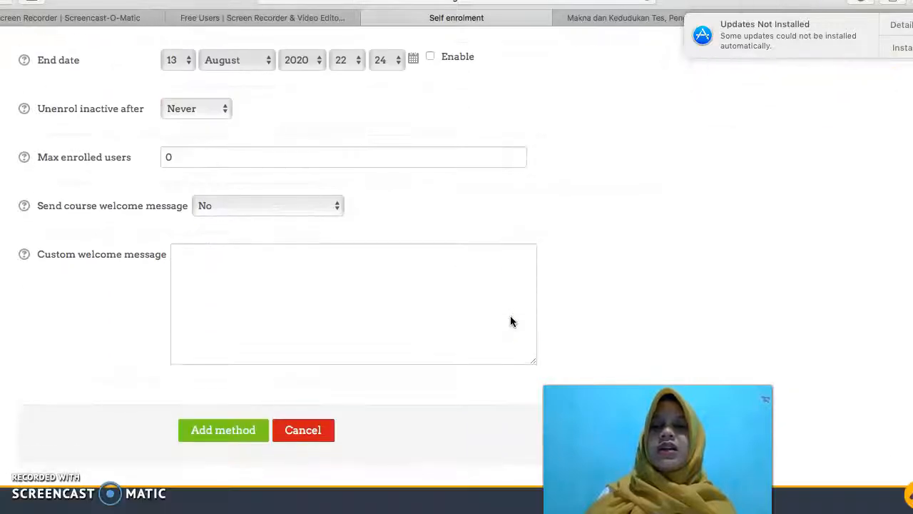
pyautogui.scroll(-1, 510, 321)
pyautogui.click(221, 385)
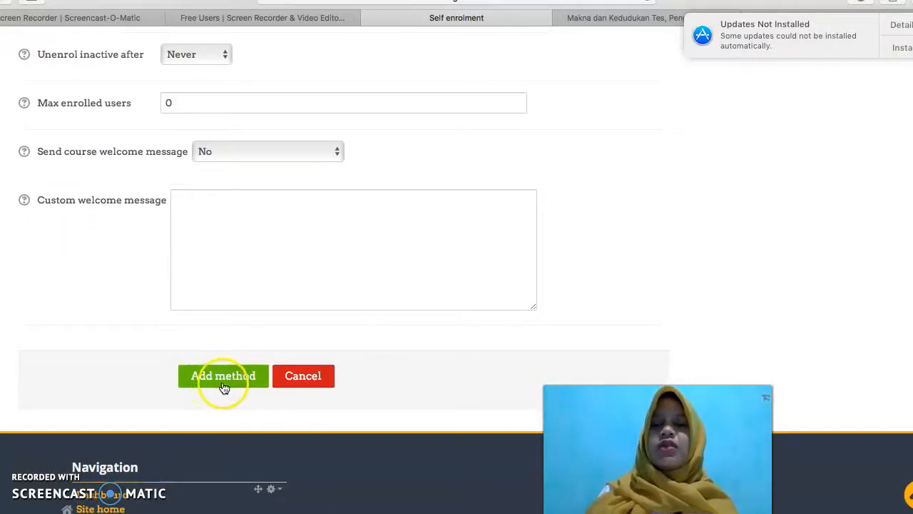
pyautogui.scroll(8, 642, 223)
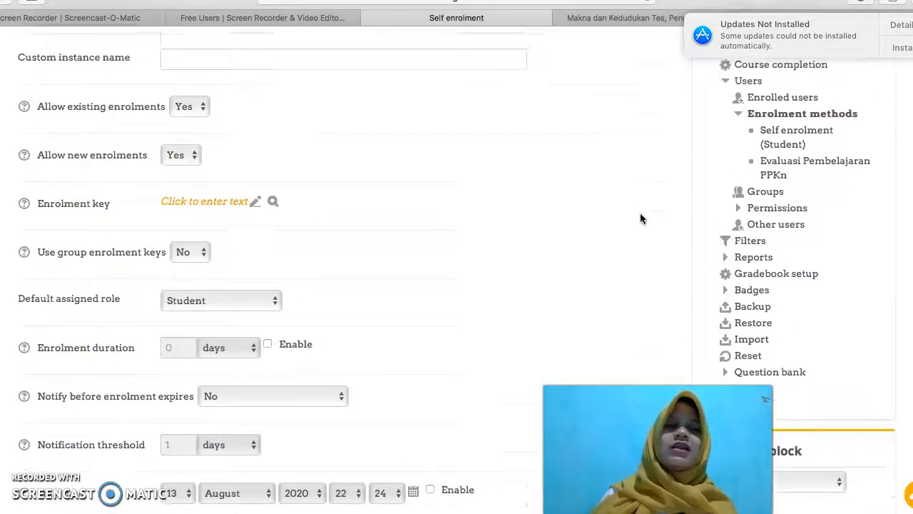
pyautogui.scroll(1, 640, 219)
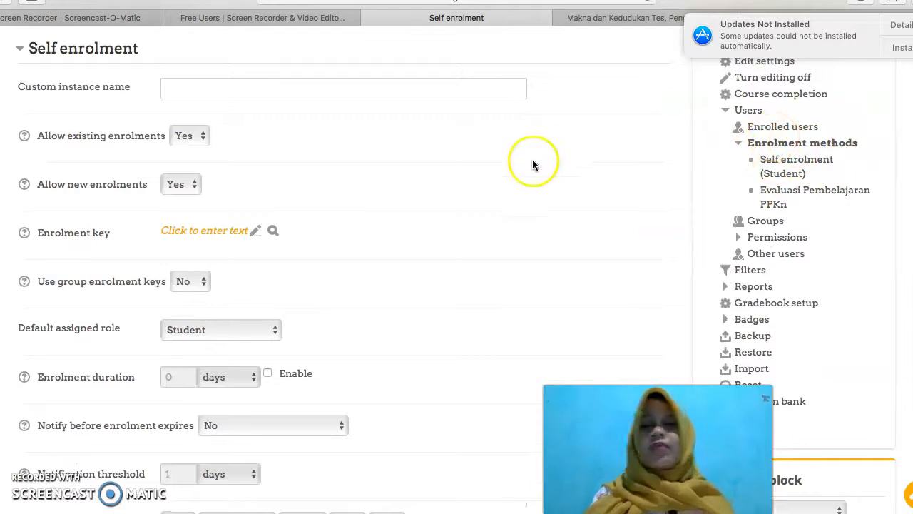
pyautogui.scroll(4, 502, 207)
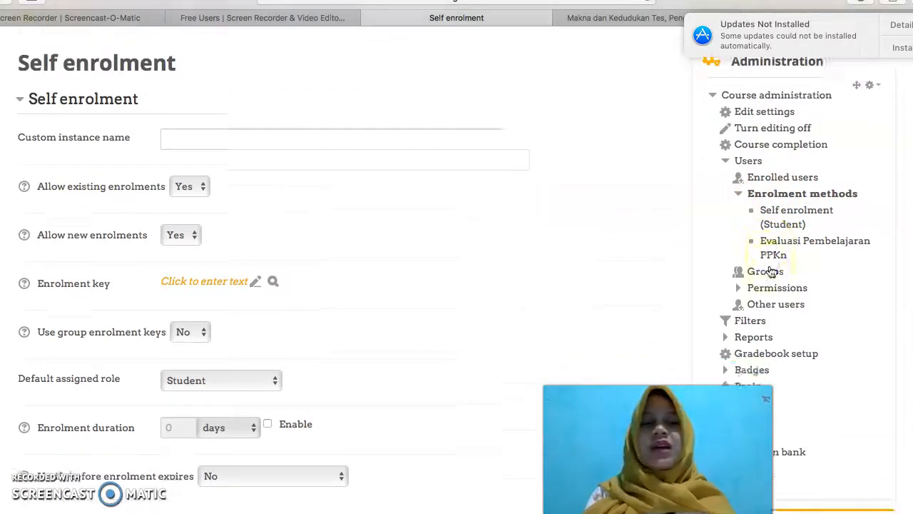
# Step: Return to the main page of the Evaluasi Pembelajaran course and look over its sections down to Pertemuan 5
pyautogui.scroll(-1, 771, 271)
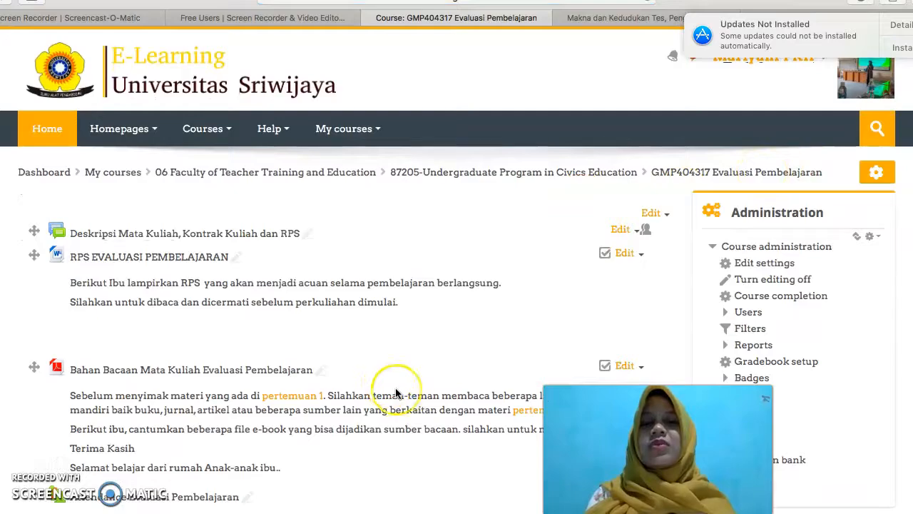
pyautogui.scroll(-20, 396, 393)
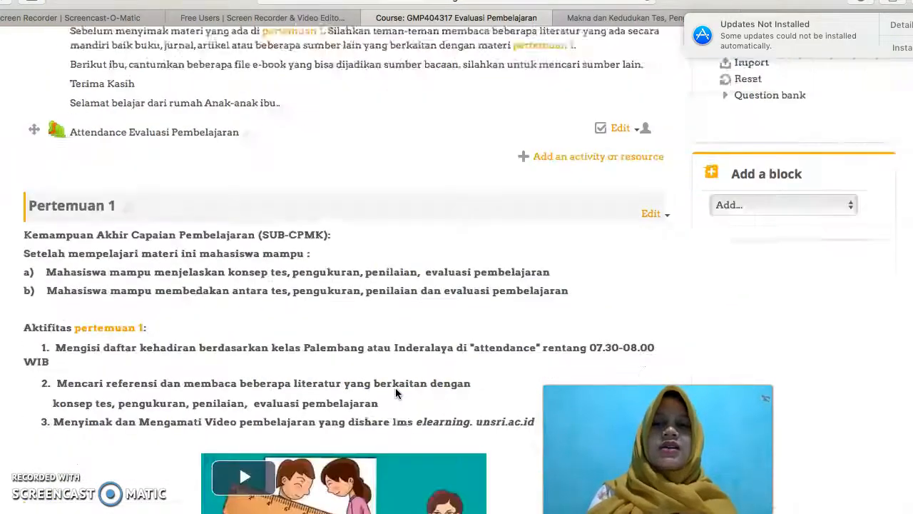
pyautogui.scroll(-20, 397, 393)
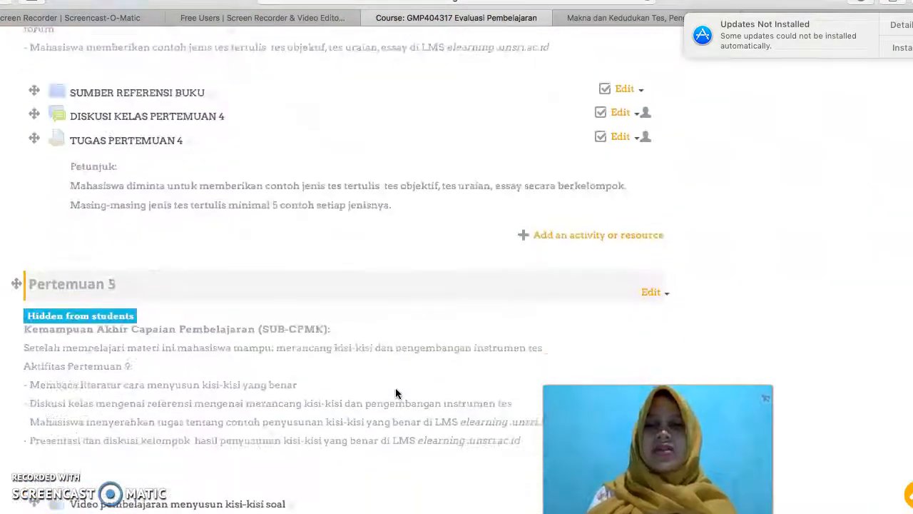
pyautogui.scroll(20, 397, 393)
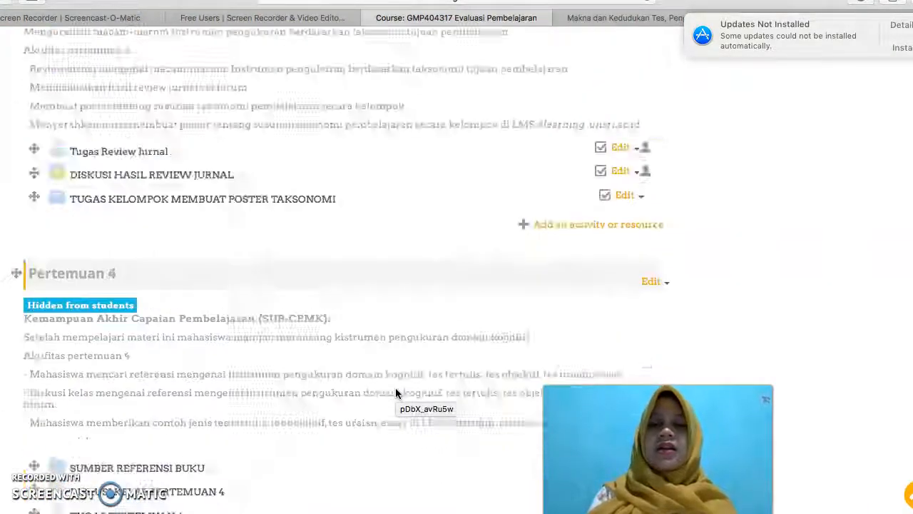
pyautogui.scroll(10, 395, 393)
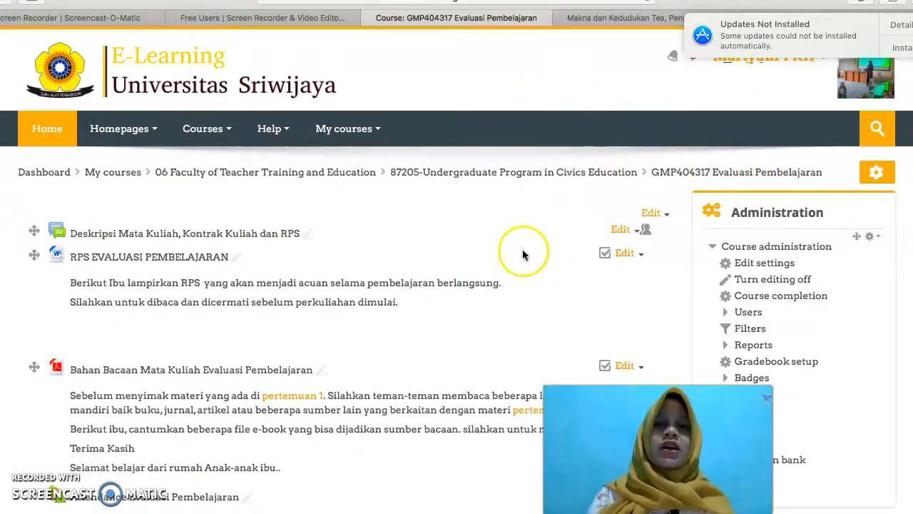
# Step: Review the course administration options and all course sections through Pertemuan 16, including the activities in Pertemuan 7
pyautogui.scroll(-5, 522, 253)
pyautogui.scroll(-1, 522, 248)
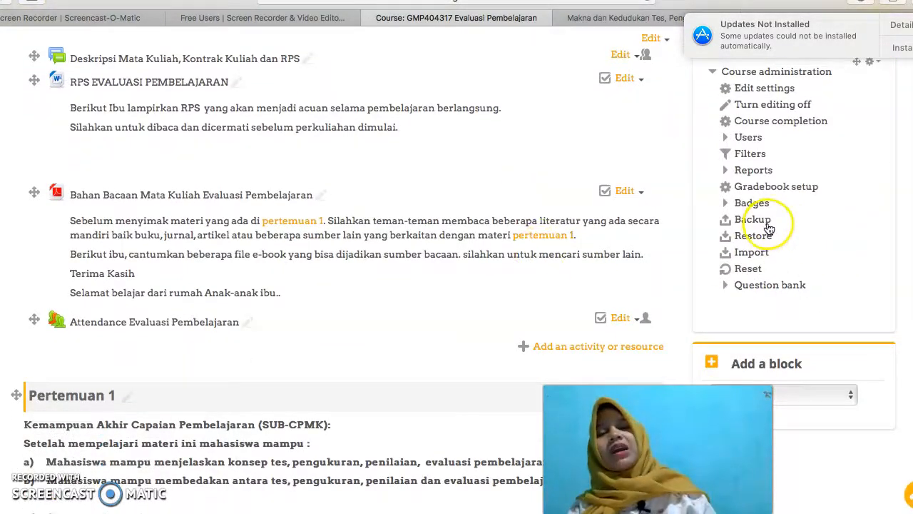
pyautogui.scroll(-15, 353, 368)
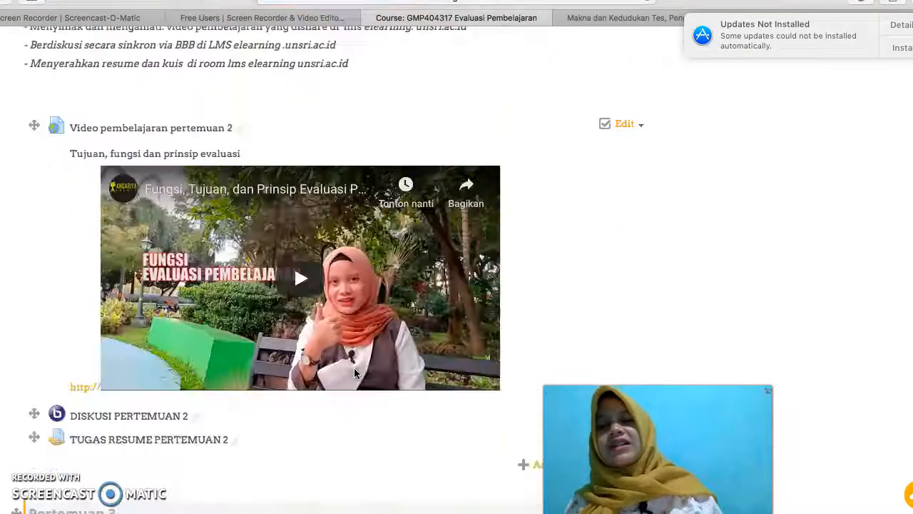
pyautogui.scroll(-20, 354, 372)
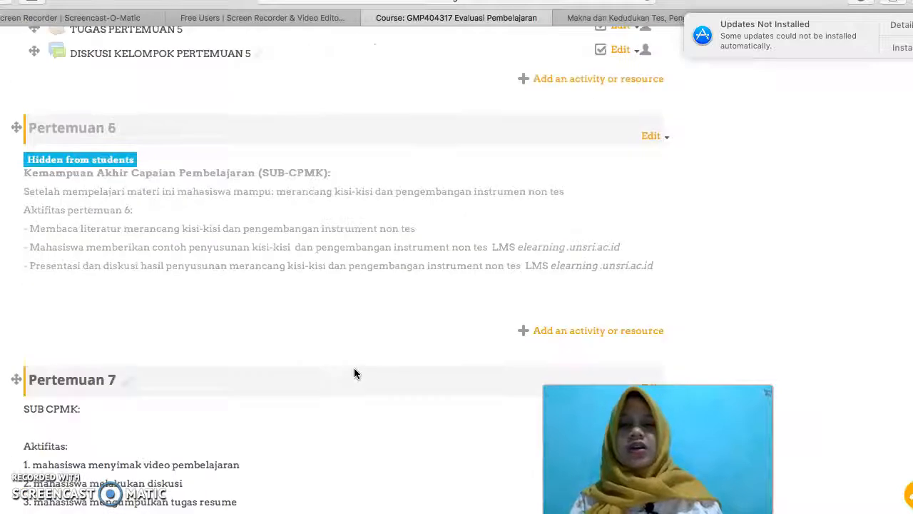
pyautogui.scroll(-20, 354, 373)
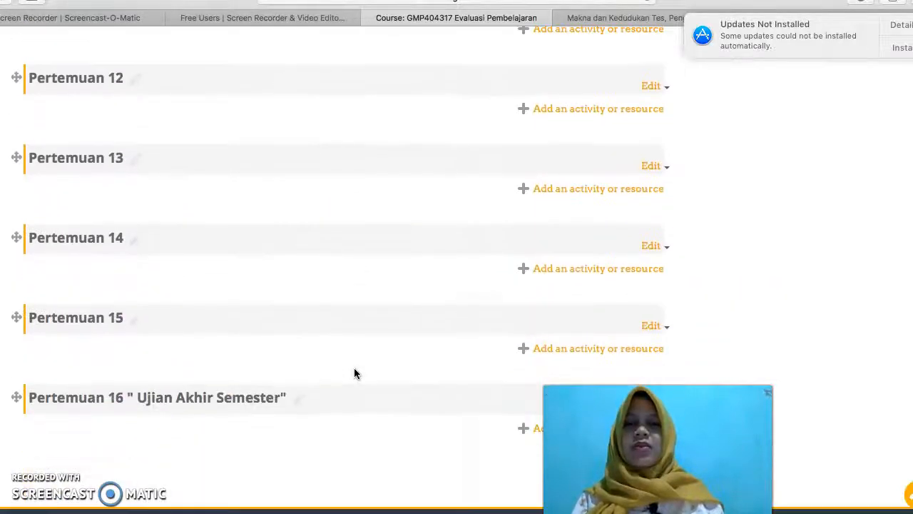
pyautogui.scroll(-5, 354, 372)
pyautogui.scroll(9, 355, 372)
pyautogui.scroll(8, 354, 372)
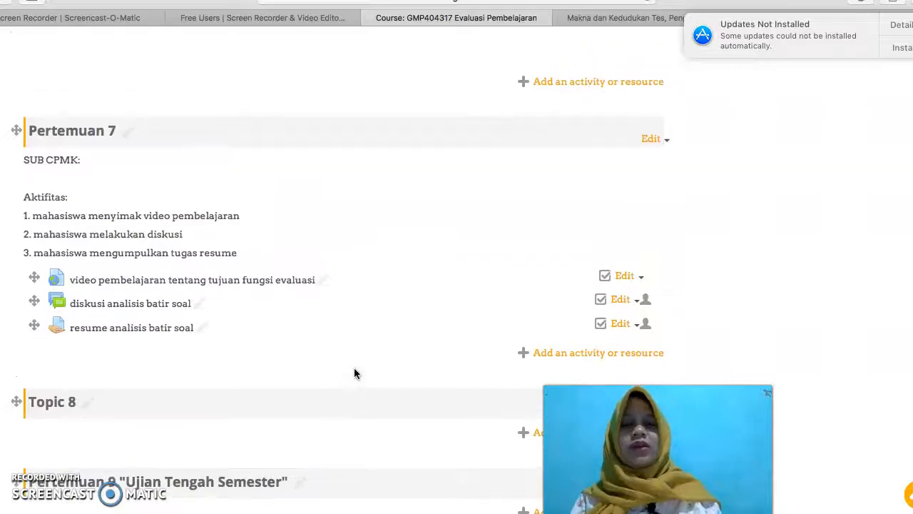
pyautogui.scroll(10, 355, 373)
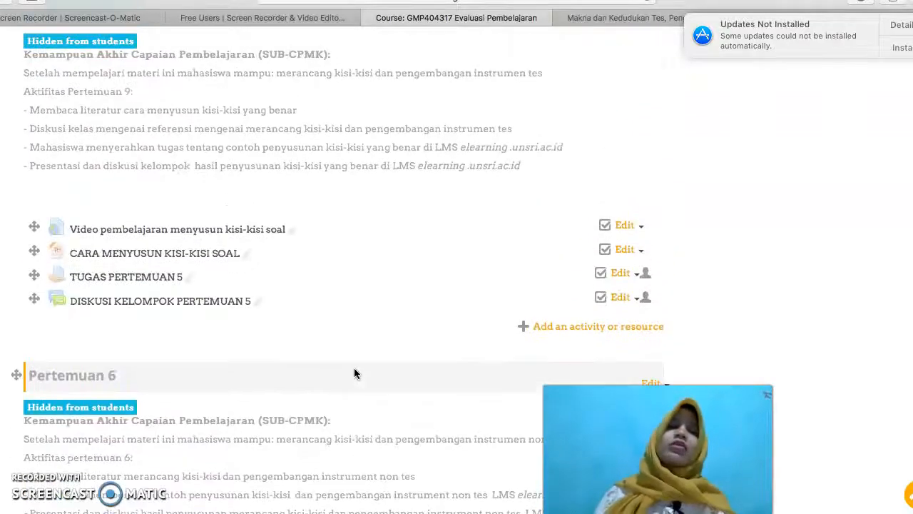
pyautogui.scroll(10, 354, 372)
pyautogui.click(280, 370)
pyautogui.scroll(10, 280, 370)
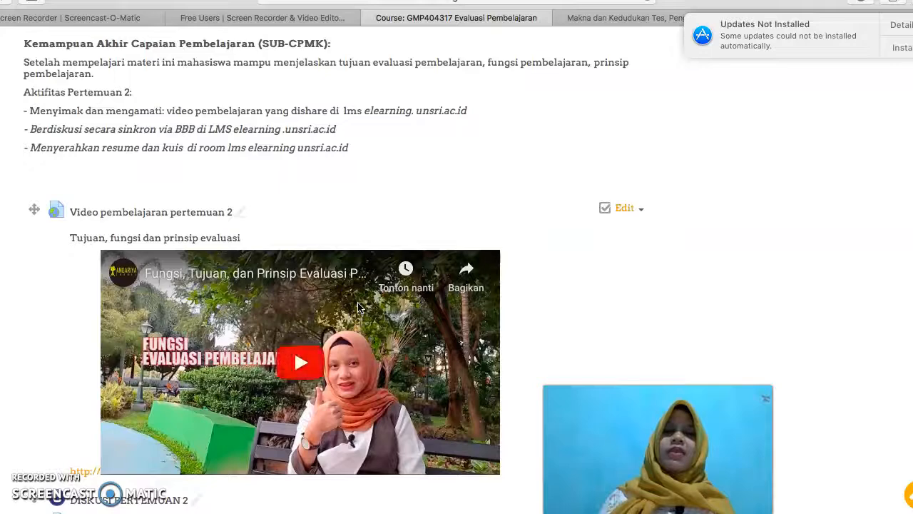
pyautogui.scroll(10, 358, 307)
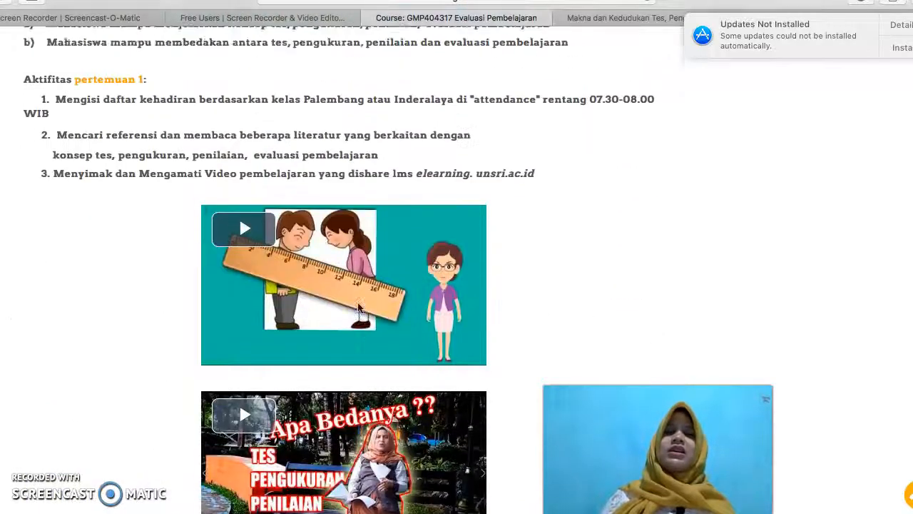
pyautogui.scroll(5, 358, 307)
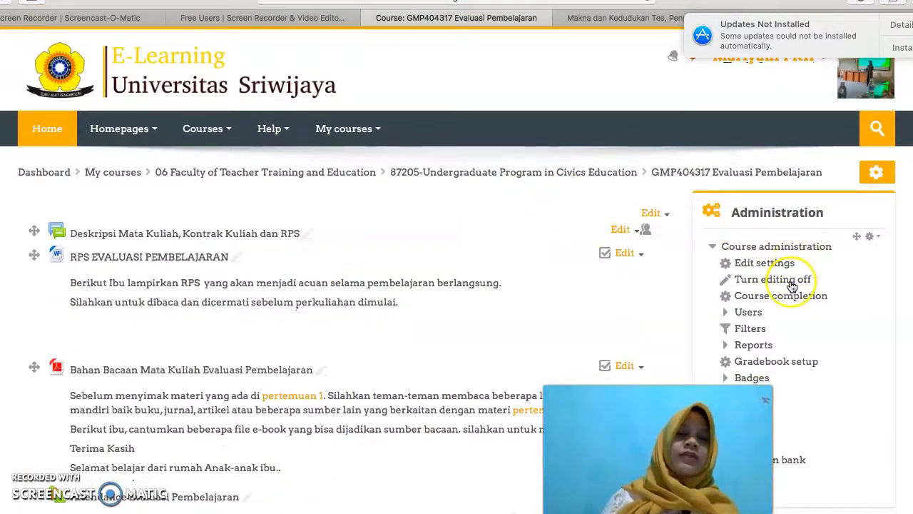
pyautogui.scroll(-2, 792, 286)
pyautogui.scroll(-1, 792, 286)
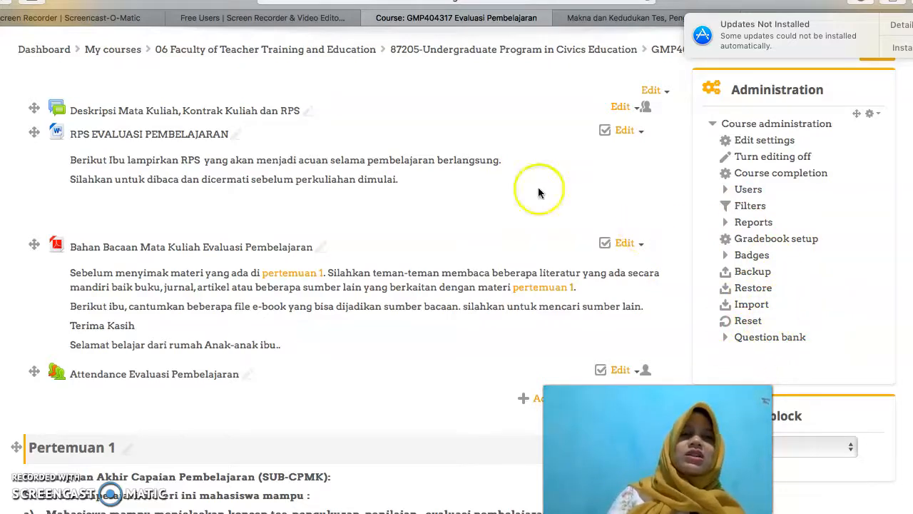
pyautogui.scroll(3, 350, 118)
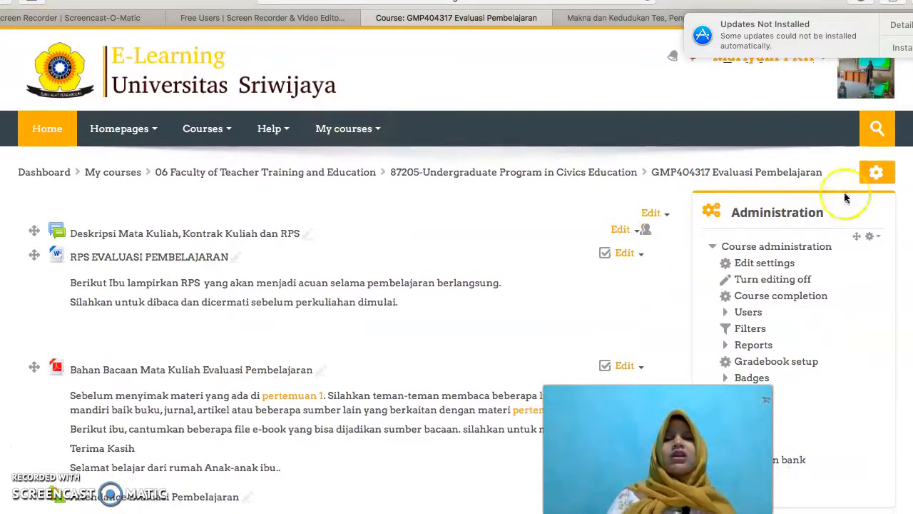